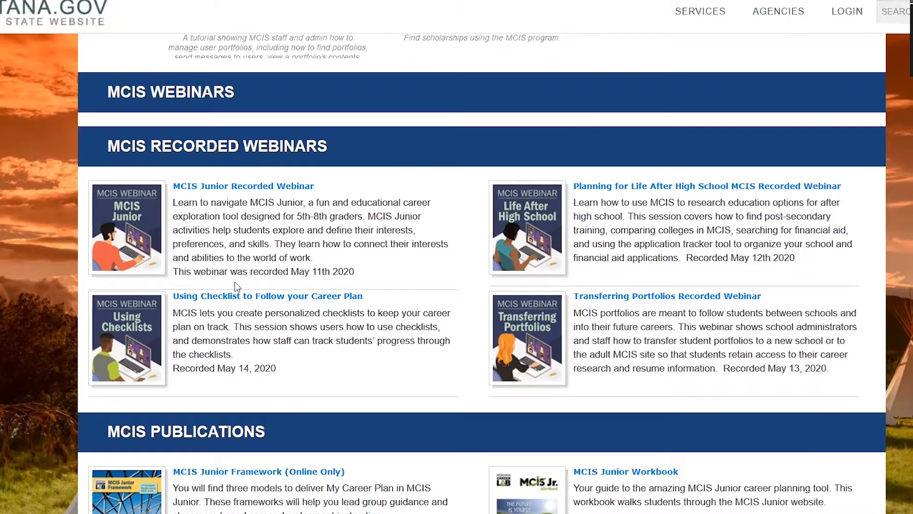
Scroll through MCIS Publications, Subject-Specific Curricula and Promotional Materials, then back to the top.
{"action": "scroll", "coordinate": [237, 286], "scroll_direction": "down", "scroll_amount": 1}
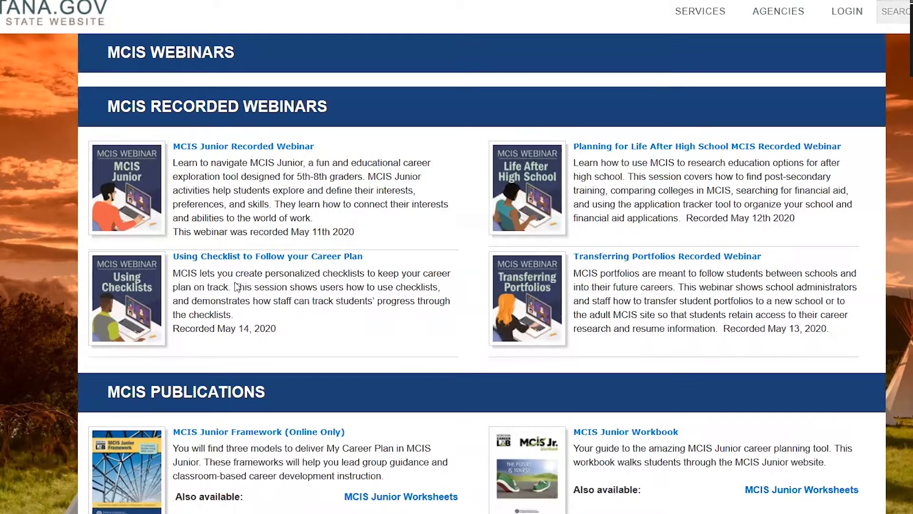
{"action": "scroll", "coordinate": [236, 286], "scroll_direction": "down", "scroll_amount": 4}
{"action": "scroll", "coordinate": [237, 283], "scroll_direction": "down", "scroll_amount": 4}
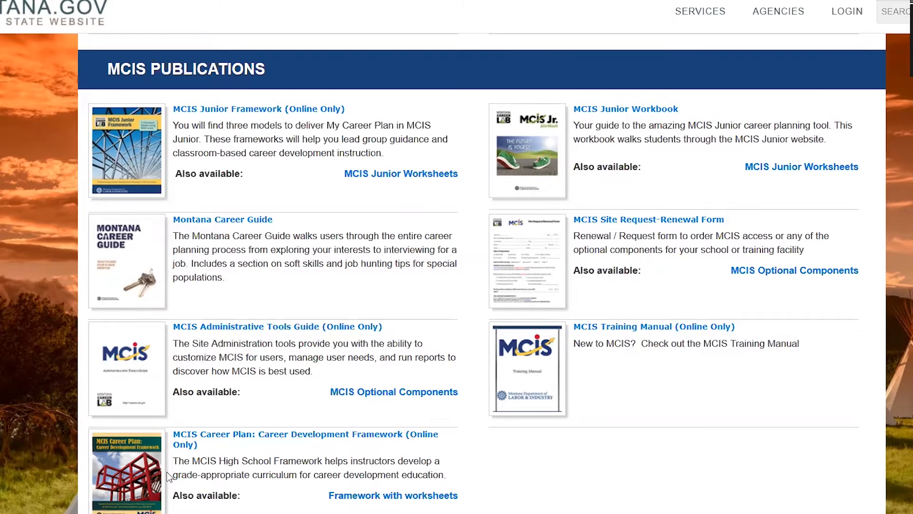
{"action": "scroll", "coordinate": [167, 475], "scroll_direction": "down", "scroll_amount": 2}
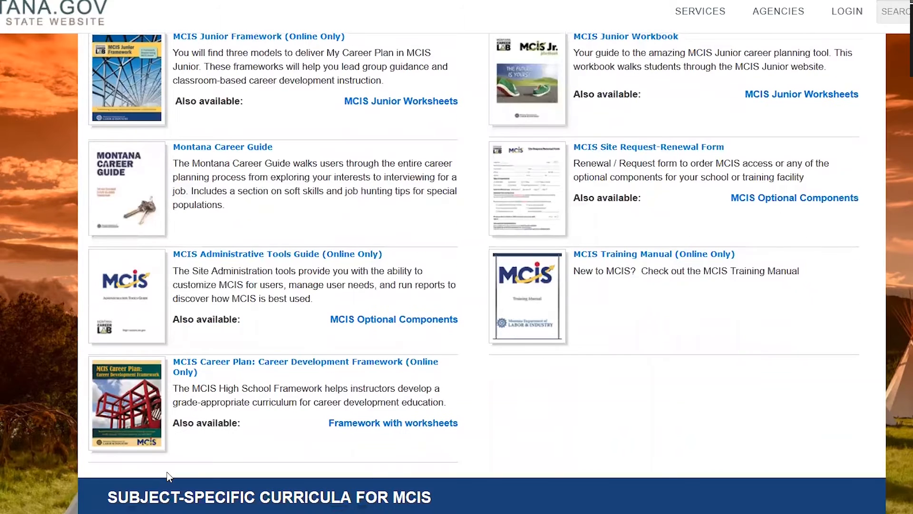
{"action": "scroll", "coordinate": [168, 475], "scroll_direction": "down", "scroll_amount": 2}
{"action": "scroll", "coordinate": [199, 434], "scroll_direction": "down", "scroll_amount": 1}
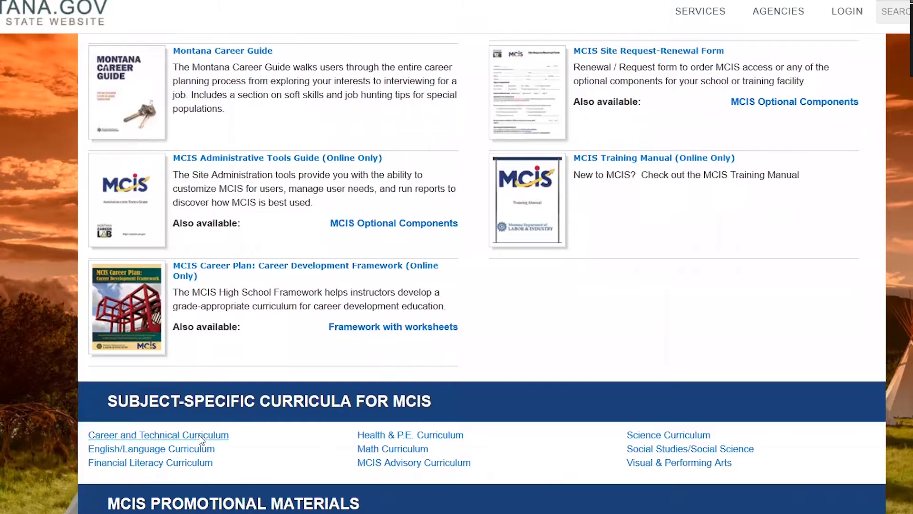
{"action": "scroll", "coordinate": [200, 438], "scroll_direction": "down", "scroll_amount": 1}
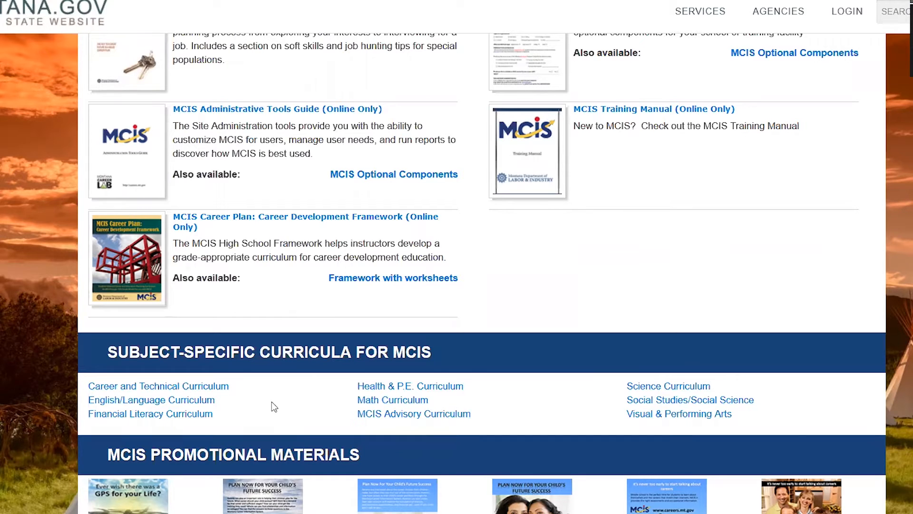
{"action": "scroll", "coordinate": [272, 402], "scroll_direction": "down", "scroll_amount": 2}
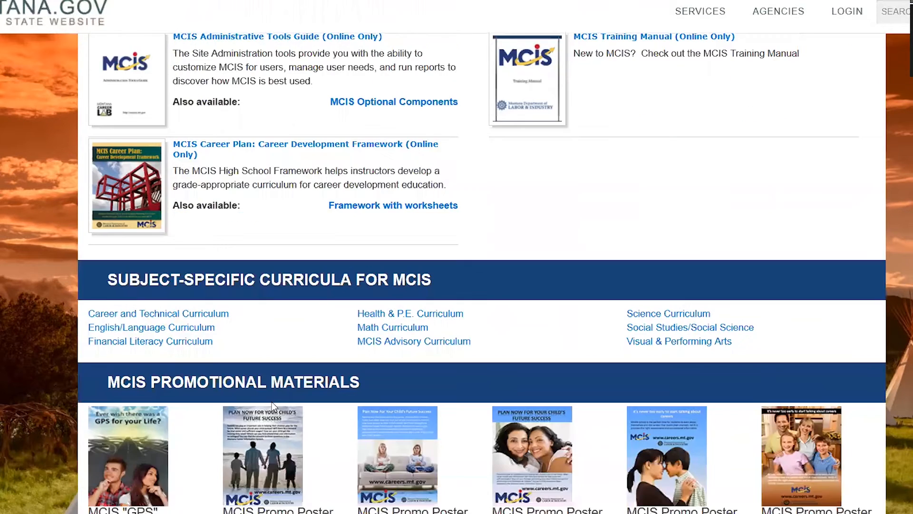
{"action": "scroll", "coordinate": [272, 402], "scroll_direction": "down", "scroll_amount": 3}
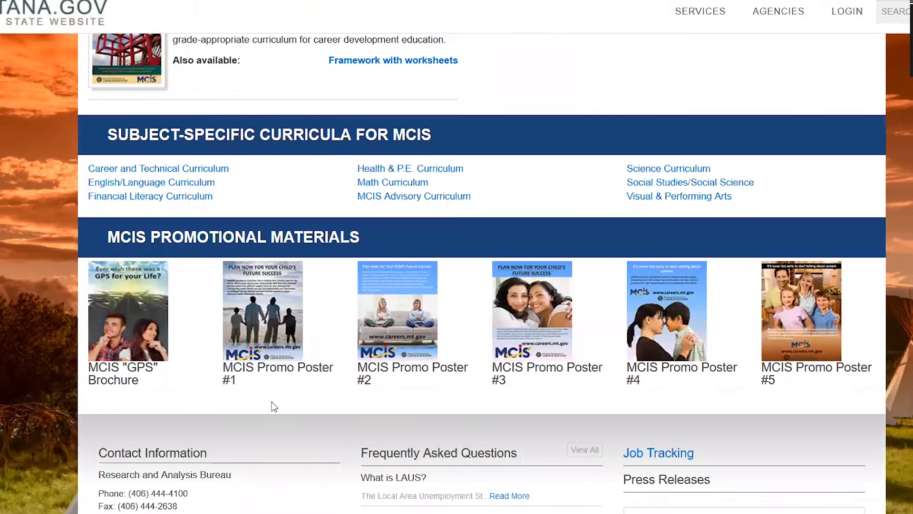
{"action": "scroll", "coordinate": [274, 405], "scroll_direction": "up", "scroll_amount": 15}
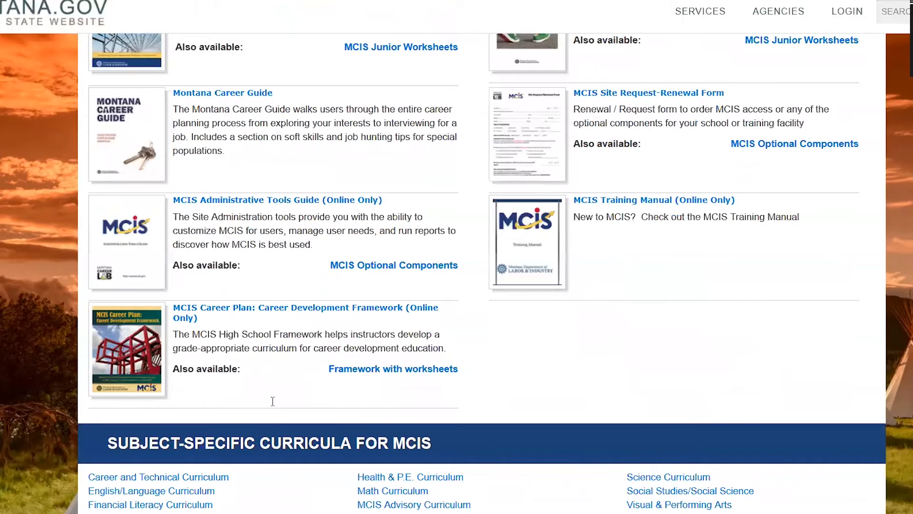
{"action": "scroll", "coordinate": [272, 401], "scroll_direction": "up", "scroll_amount": 10}
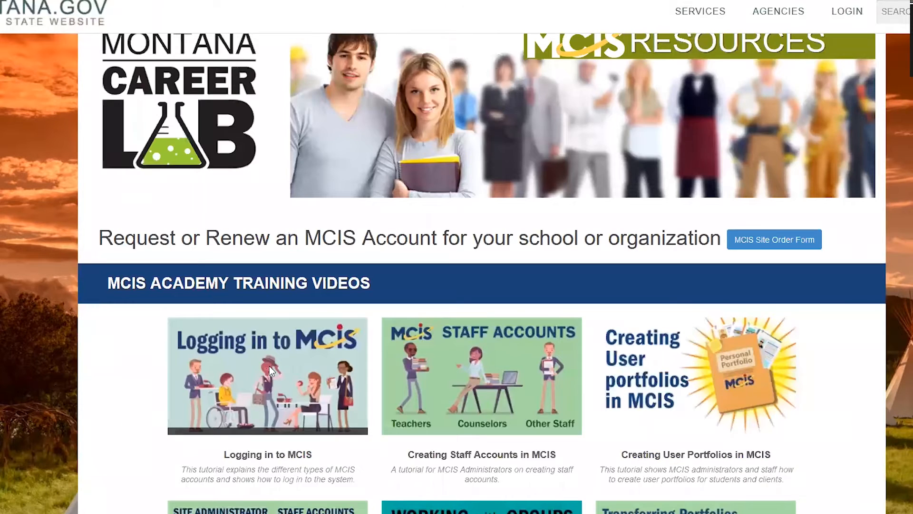
{"action": "scroll", "coordinate": [269, 362], "scroll_direction": "up", "scroll_amount": 5}
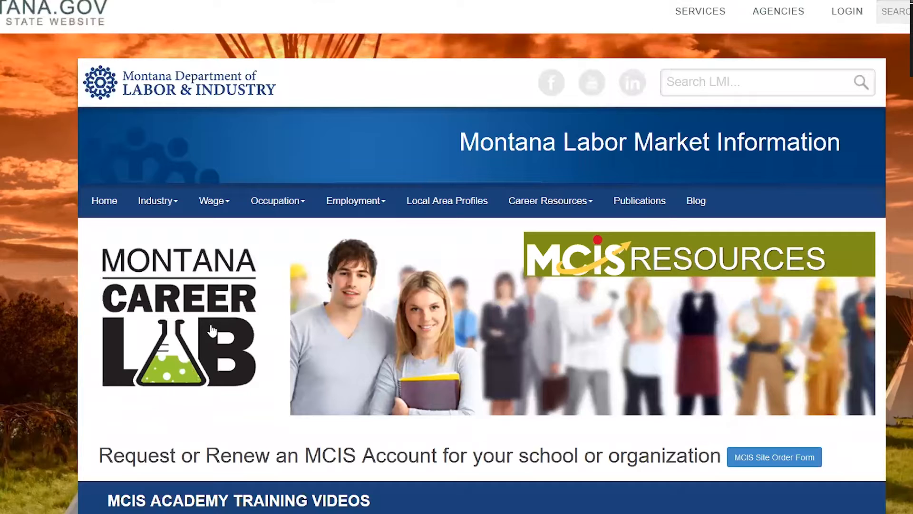
Open the Montana Career Lab home page via its logo, then follow the Login to MCIS link.
{"action": "left_click", "coordinate": [210, 327]}
{"action": "scroll", "coordinate": [212, 330], "scroll_direction": "down", "scroll_amount": 2}
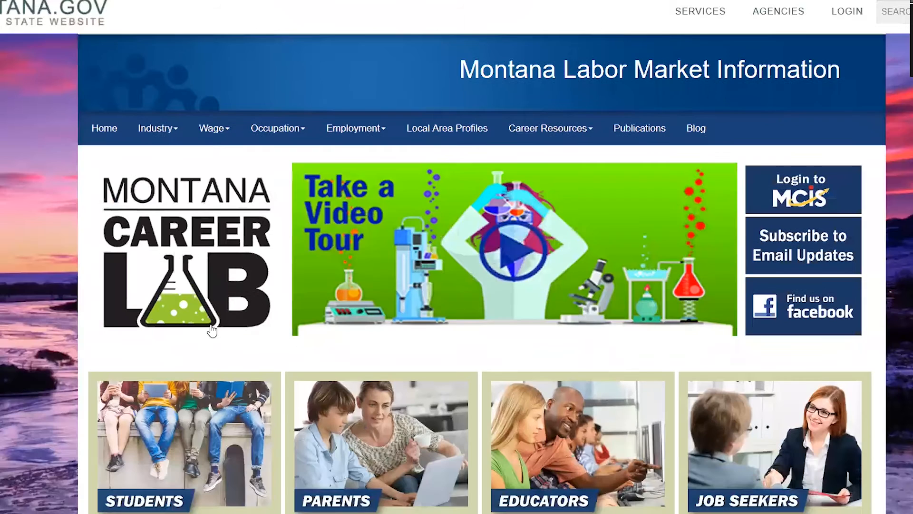
{"action": "scroll", "coordinate": [212, 330], "scroll_direction": "up", "scroll_amount": 2}
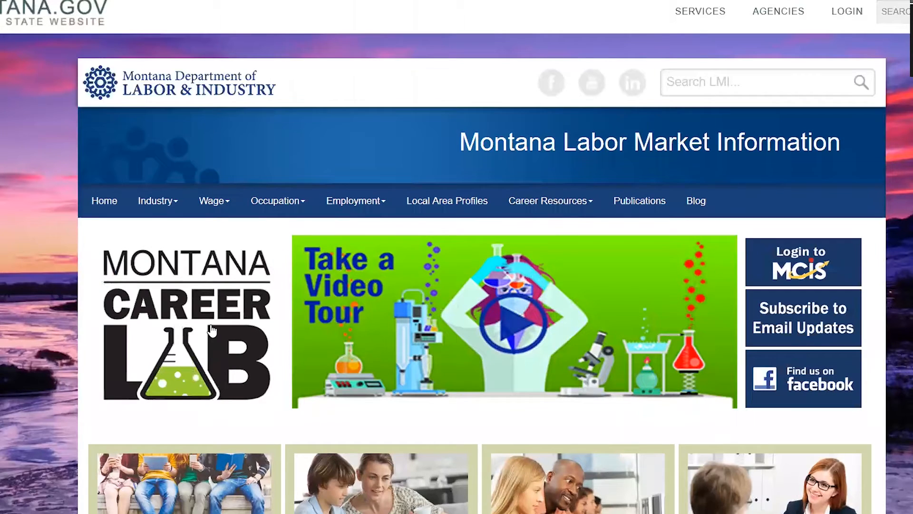
{"action": "left_click", "coordinate": [808, 267]}
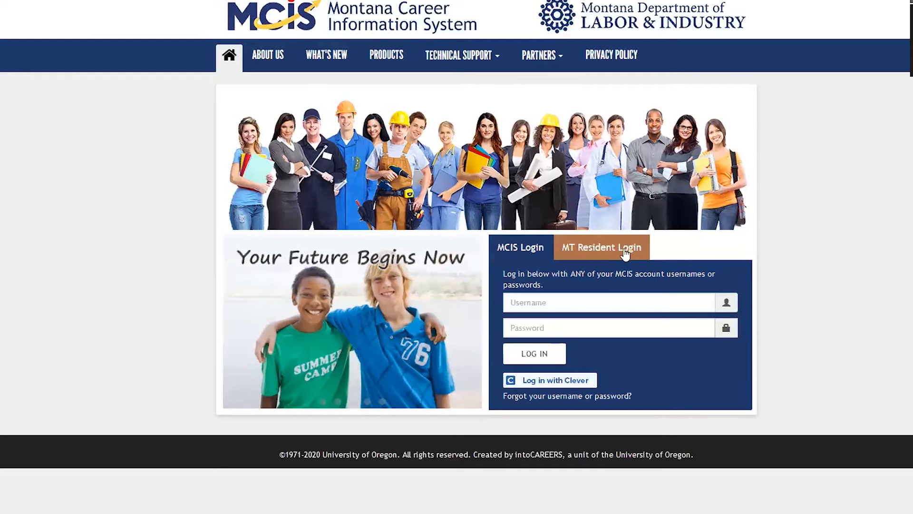
Log in to MCIS with the saved site administrator username and its password.
{"action": "left_click", "coordinate": [564, 306]}
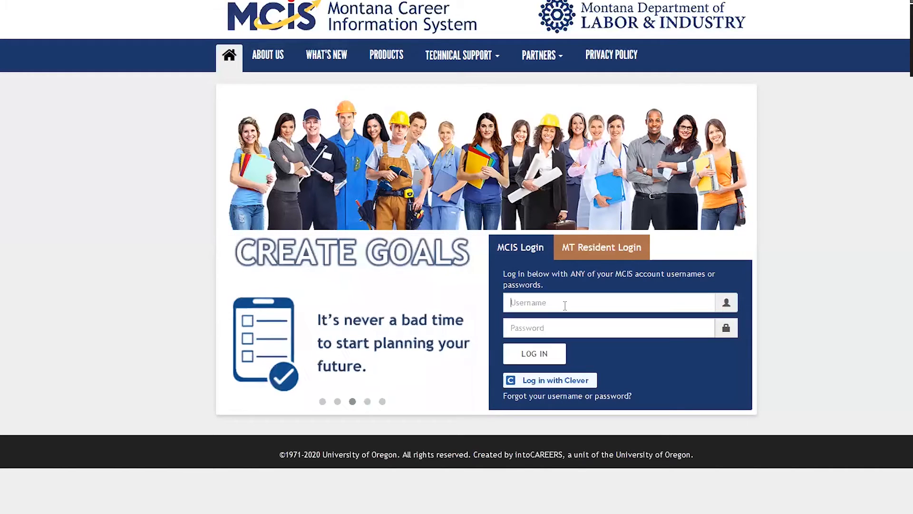
{"action": "type", "text": "hs"}
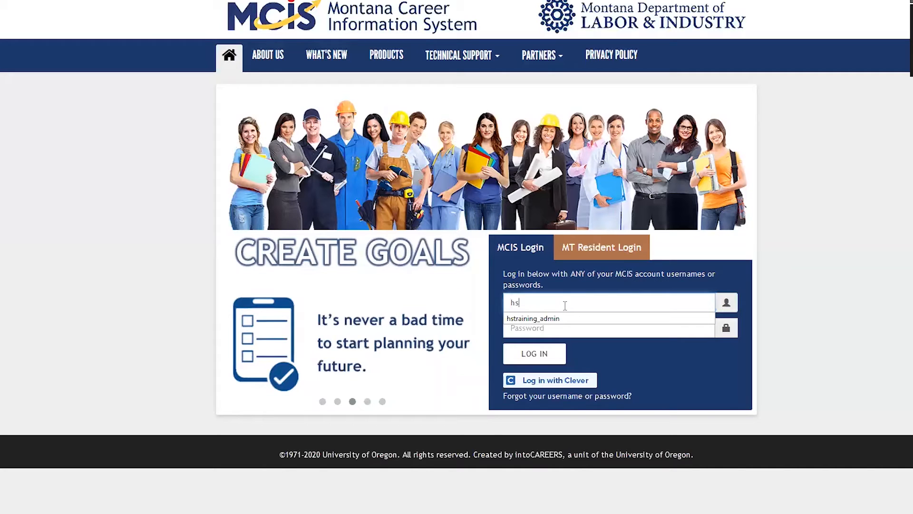
{"action": "key", "text": "Down"}
{"action": "key", "text": "Tab"}
{"action": "type", "text": "••"}
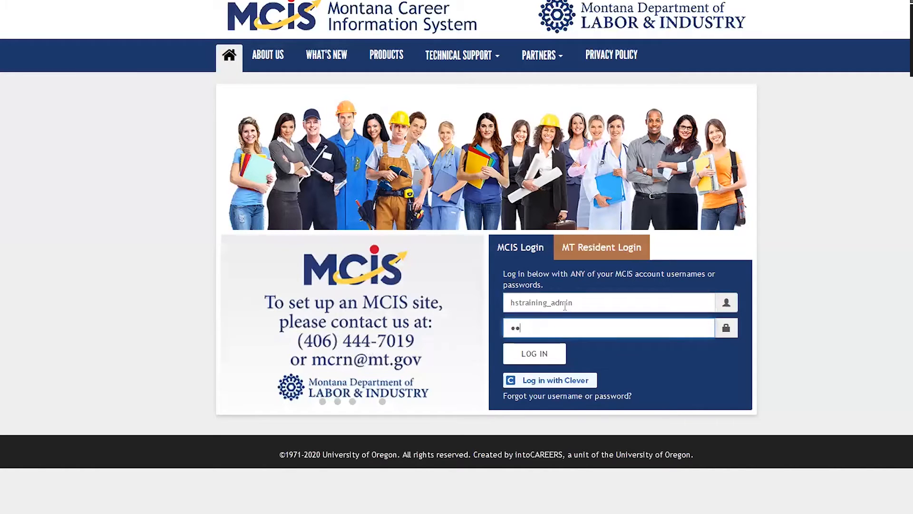
{"action": "type", "text": "••••••••"}
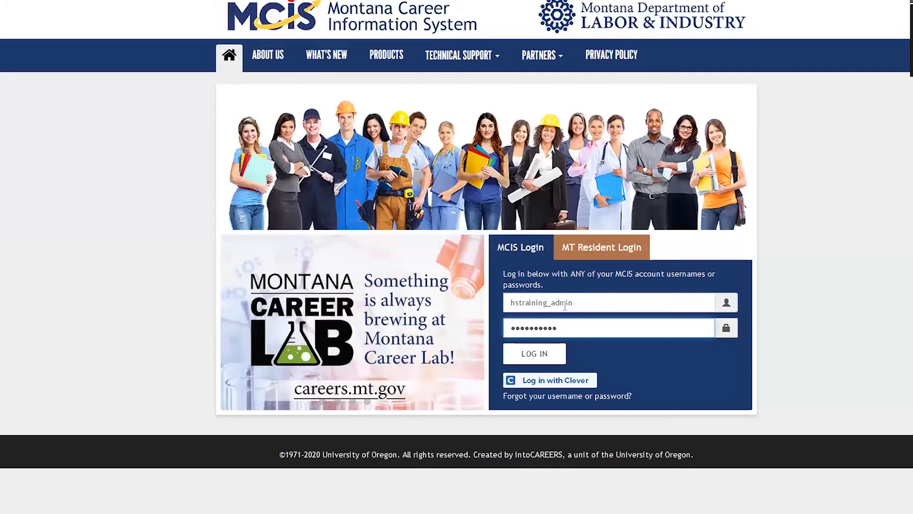
{"action": "key", "text": "Return"}
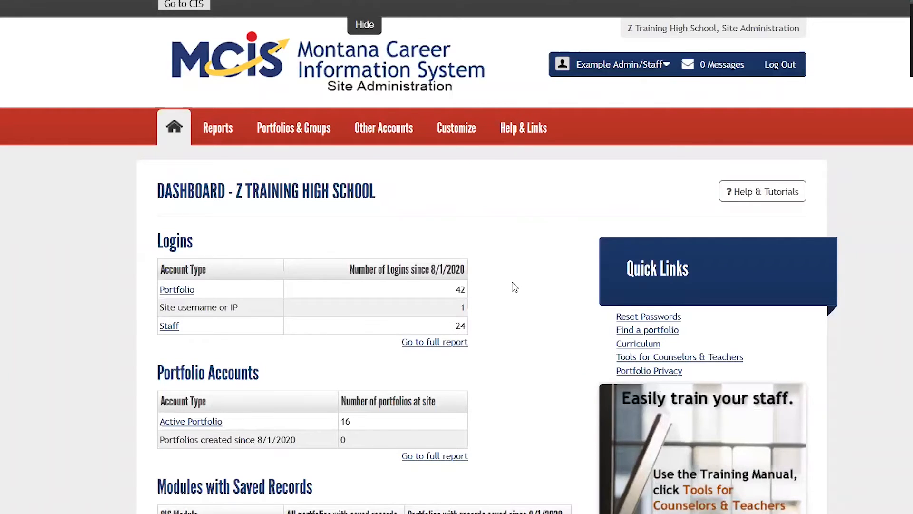
Open Upload Portfolios under Portfolios & Groups, then bring up the Excel Accounts spreadsheet.
{"action": "left_click", "coordinate": [287, 135]}
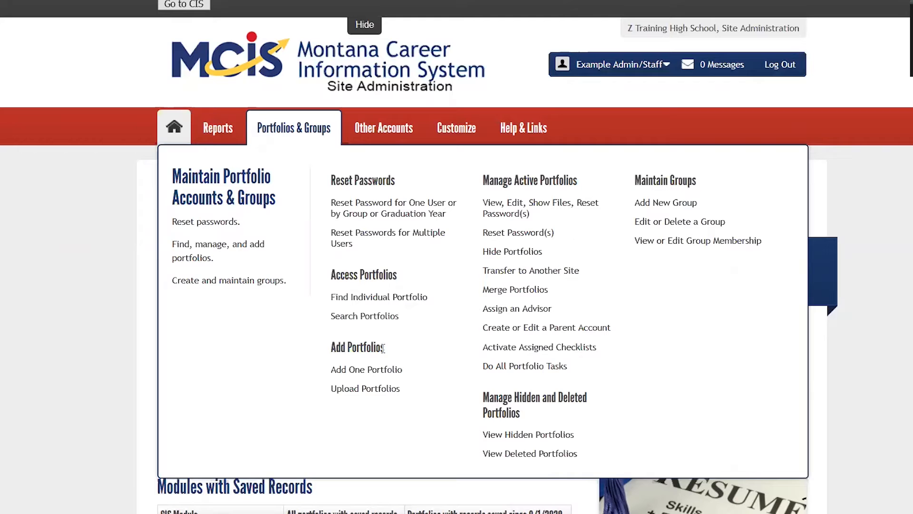
{"action": "left_click", "coordinate": [354, 396]}
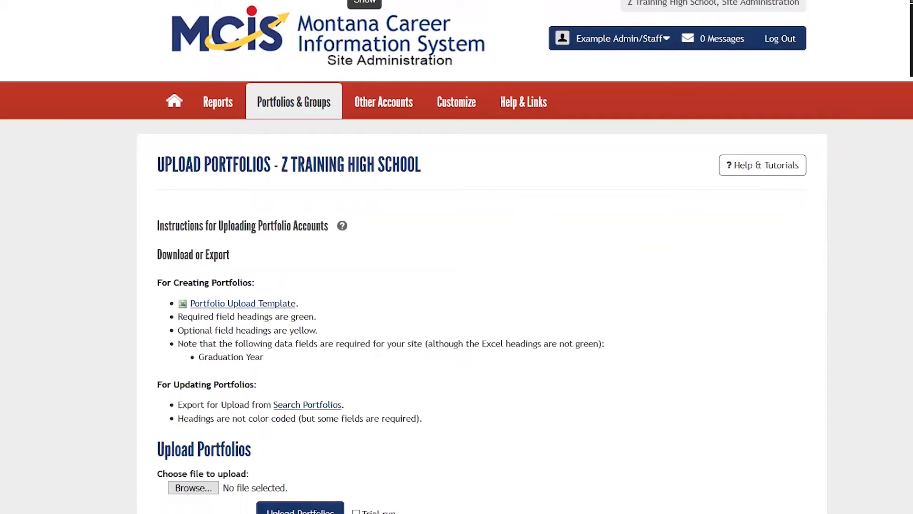
{"action": "mouse_move", "coordinate": [48, 513]}
{"action": "left_click", "coordinate": [52, 480]}
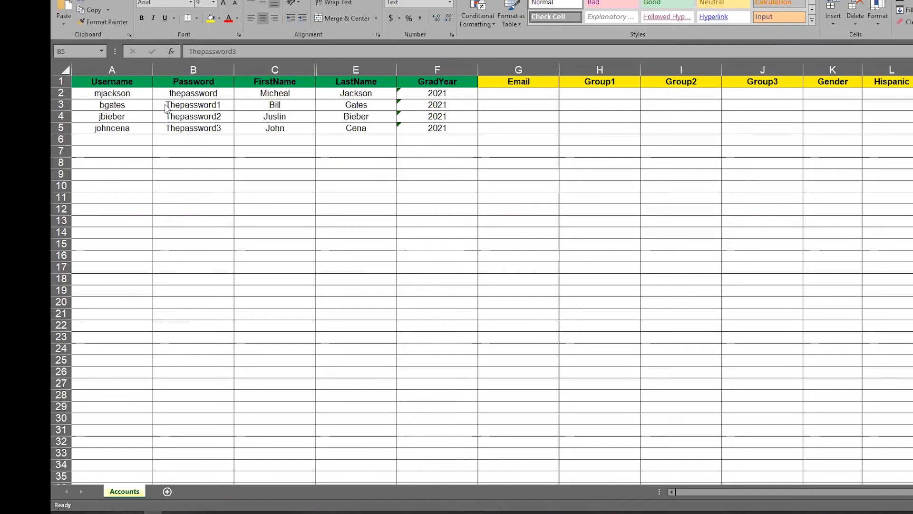
Unhide the MiddleName column between FirstName and LastName, then return to the MCIS upload page.
{"action": "left_click", "coordinate": [329, 67]}
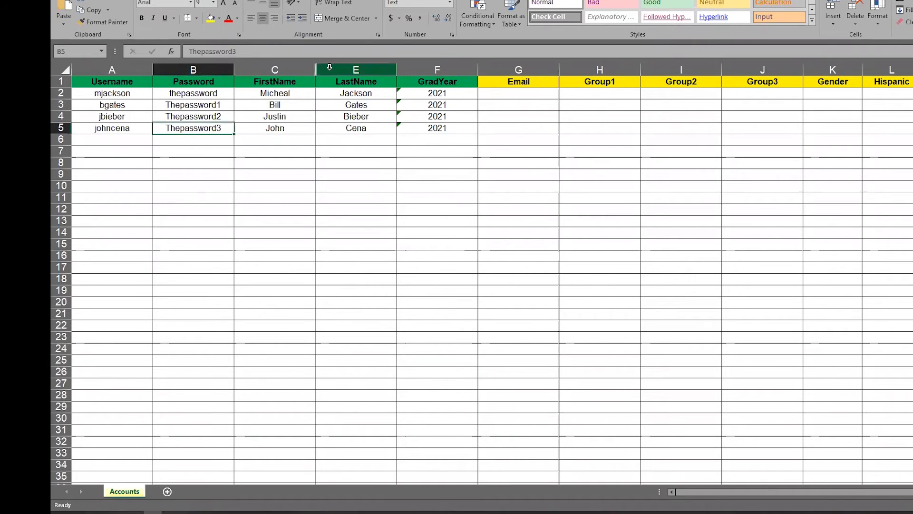
{"action": "right_click", "coordinate": [329, 67]}
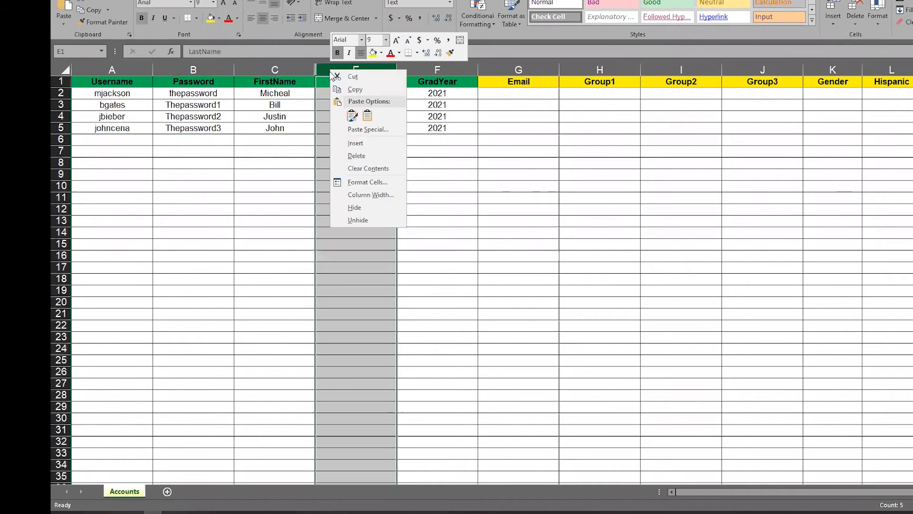
{"action": "left_click", "coordinate": [355, 219]}
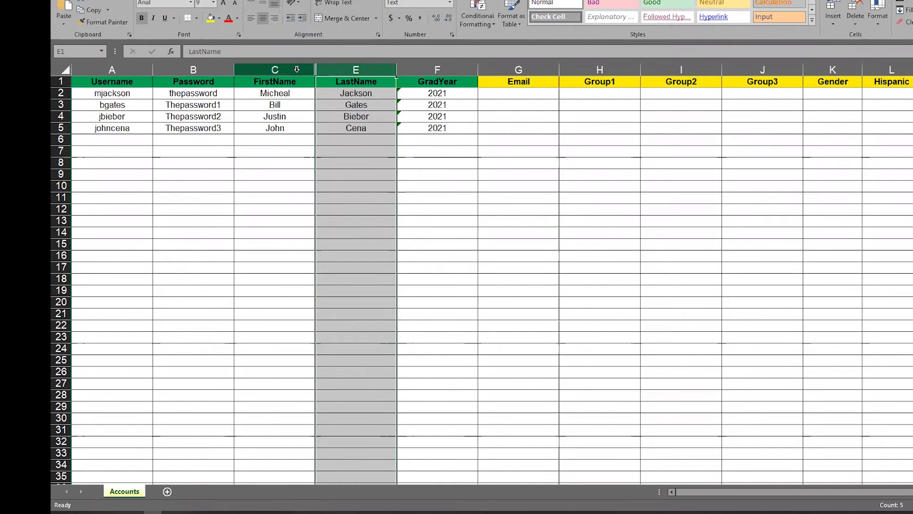
{"action": "left_click_drag", "start_coordinate": [297, 69], "coordinate": [332, 69]}
{"action": "right_click", "coordinate": [333, 70]}
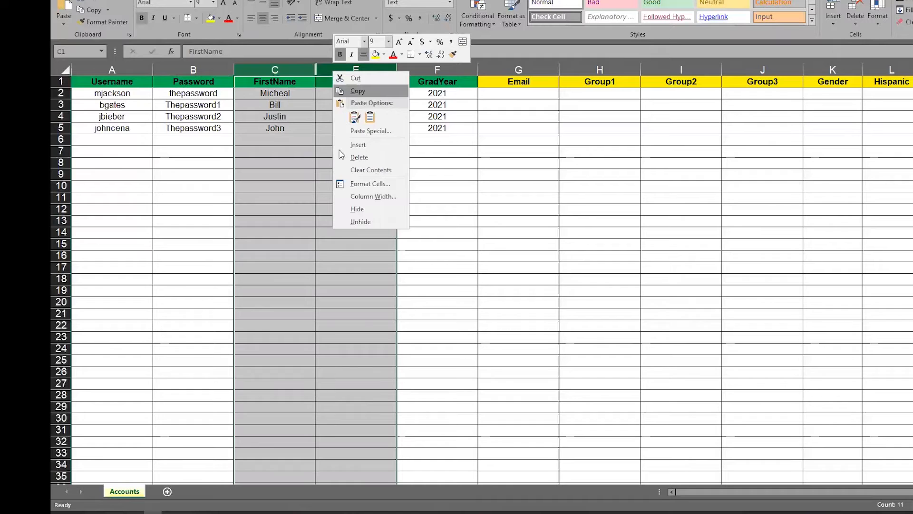
{"action": "left_click", "coordinate": [356, 221]}
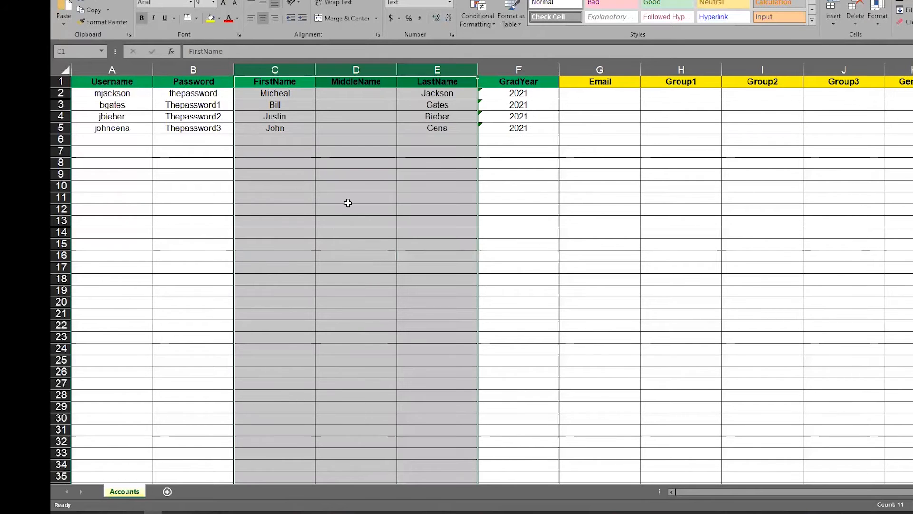
{"action": "left_click", "coordinate": [330, 151]}
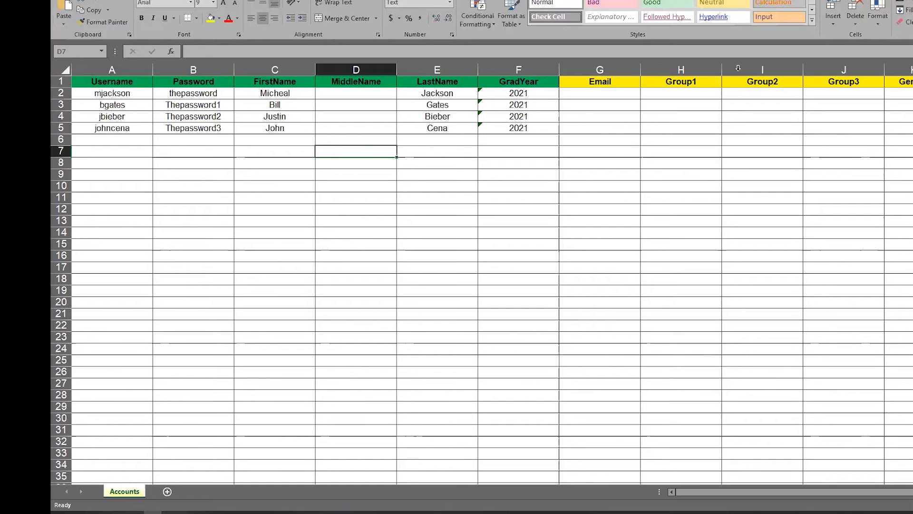
{"action": "key", "text": "alt+Tab"}
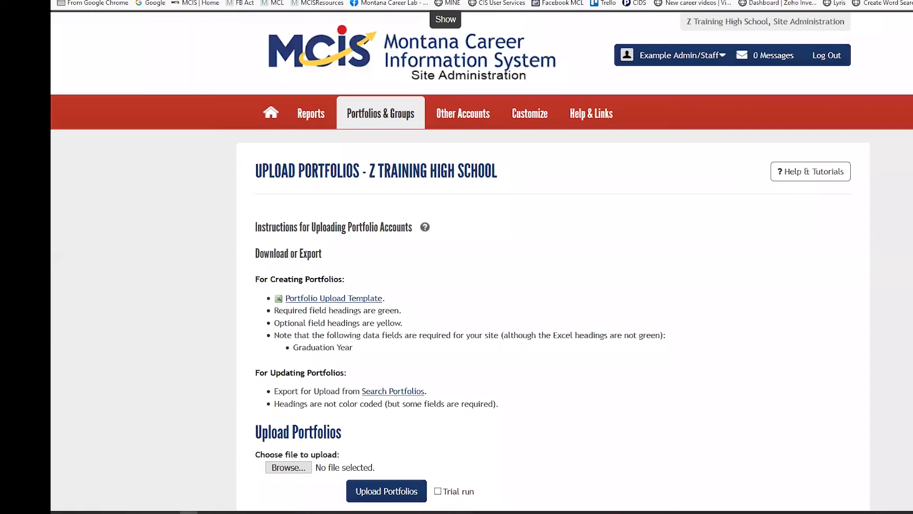
Upload 1APresentationMCIS.xls with Trial run ticked to check it for validation errors.
{"action": "scroll", "coordinate": [724, 163], "scroll_direction": "down", "scroll_amount": 1}
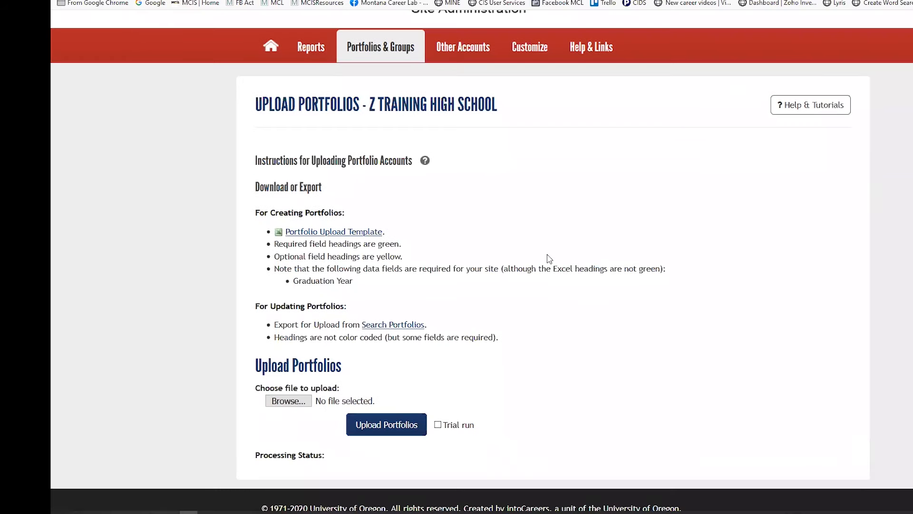
{"action": "left_click", "coordinate": [282, 402]}
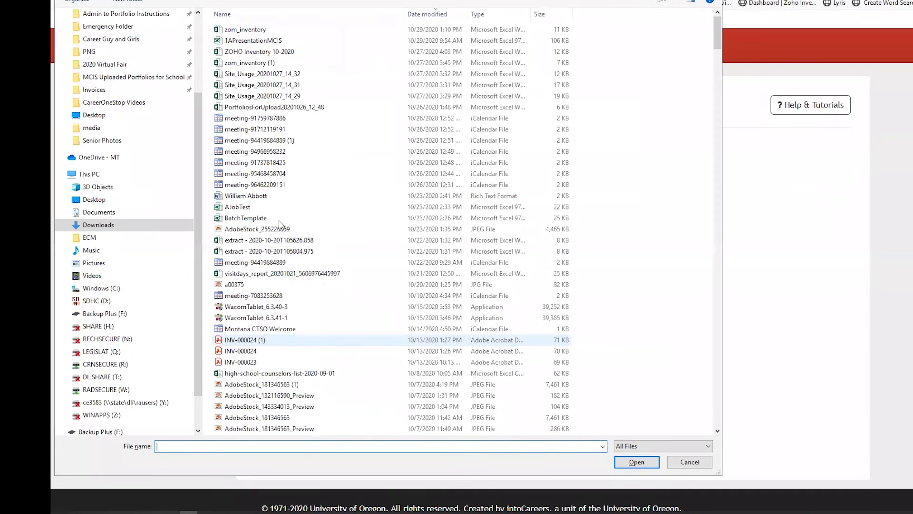
{"action": "left_click", "coordinate": [244, 42]}
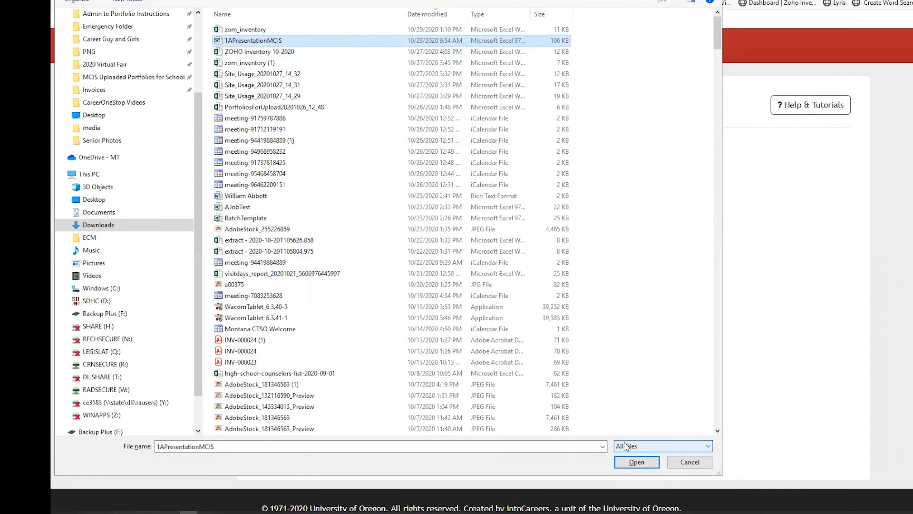
{"action": "left_click", "coordinate": [636, 462]}
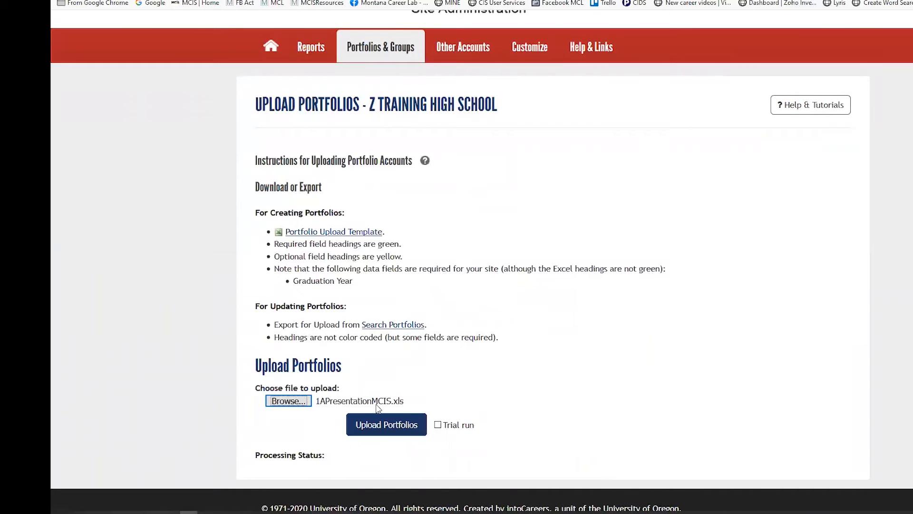
{"action": "left_click", "coordinate": [438, 425]}
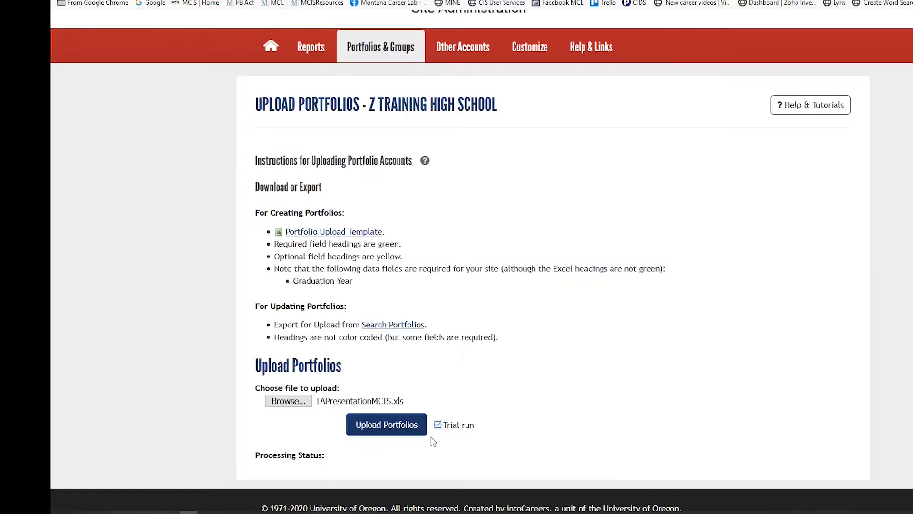
{"action": "scroll", "coordinate": [430, 441], "scroll_direction": "down", "scroll_amount": 1}
{"action": "left_click", "coordinate": [401, 405]}
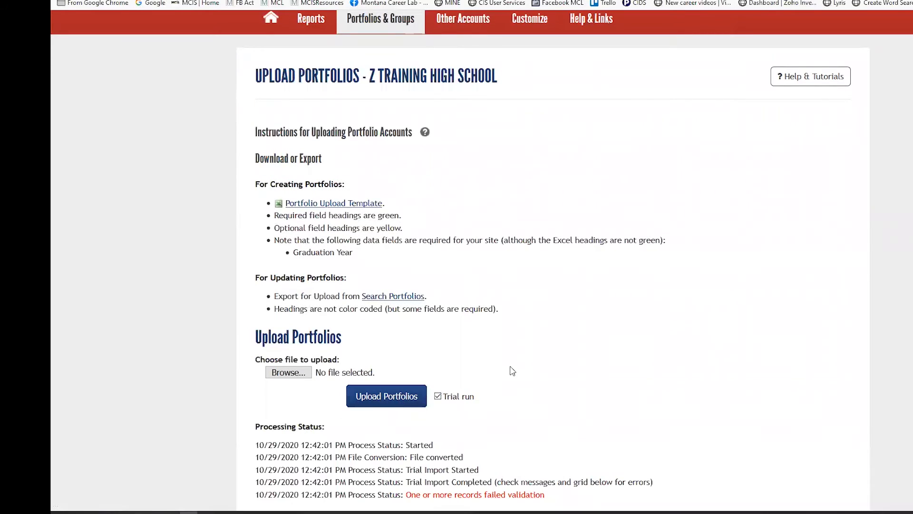
{"action": "scroll", "coordinate": [512, 371], "scroll_direction": "down", "scroll_amount": 3}
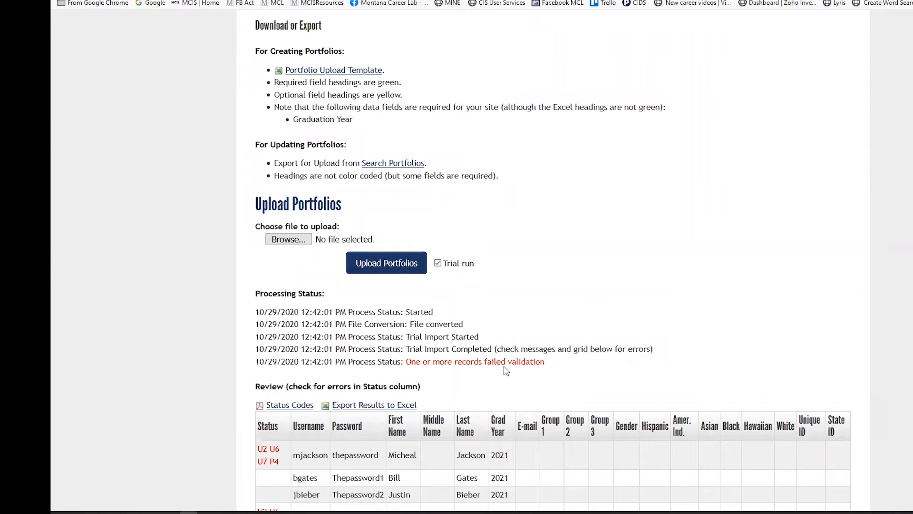
{"action": "scroll", "coordinate": [505, 370], "scroll_direction": "down", "scroll_amount": 2}
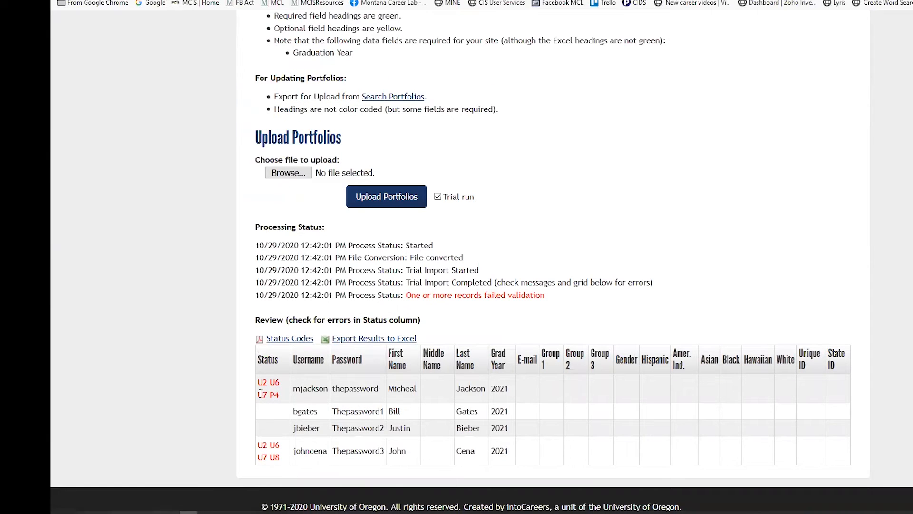
{"action": "left_click", "coordinate": [286, 338]}
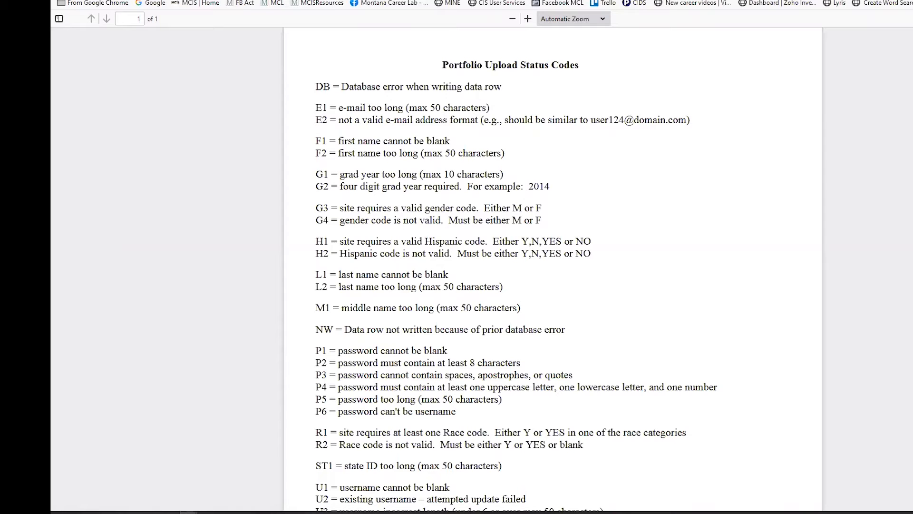
{"action": "key", "text": "super+Down"}
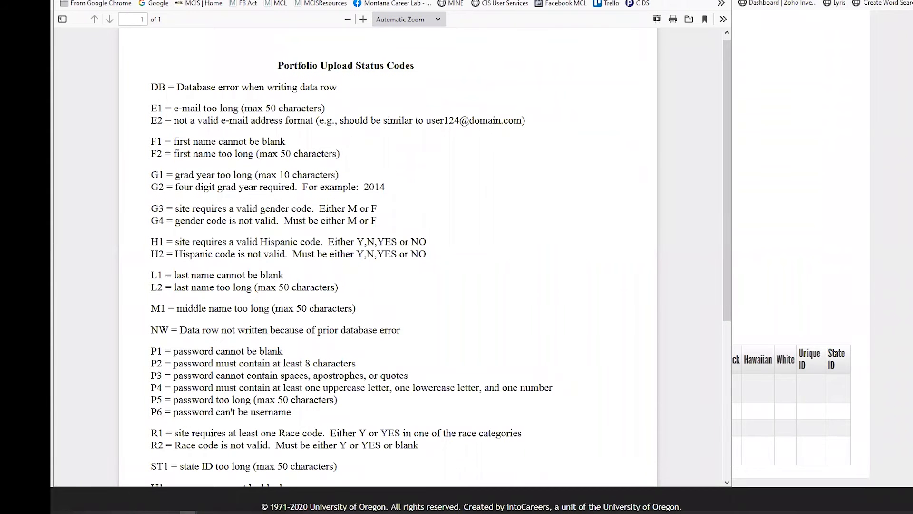
{"action": "left_click_drag", "start_coordinate": [72, 0], "coordinate": [386, 50]}
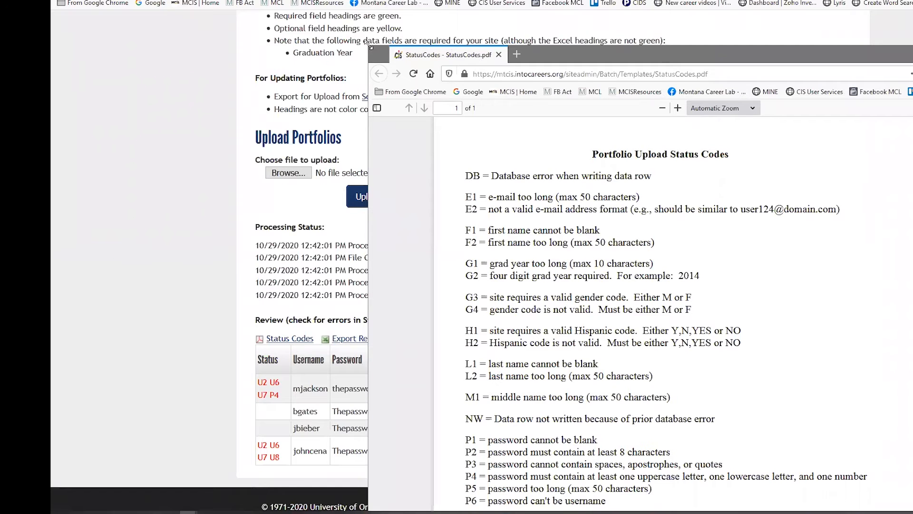
{"action": "left_click_drag", "start_coordinate": [369, 46], "coordinate": [561, 130]}
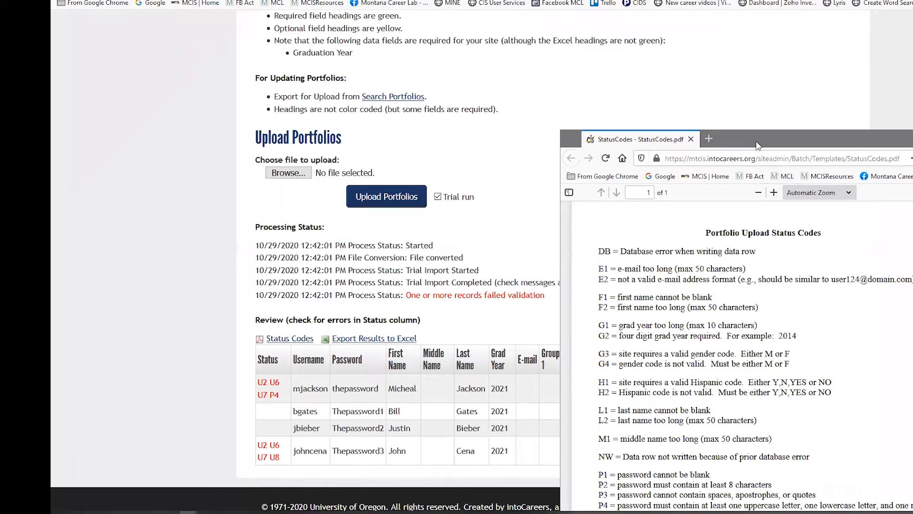
{"action": "left_click_drag", "start_coordinate": [738, 139], "coordinate": [701, 36]}
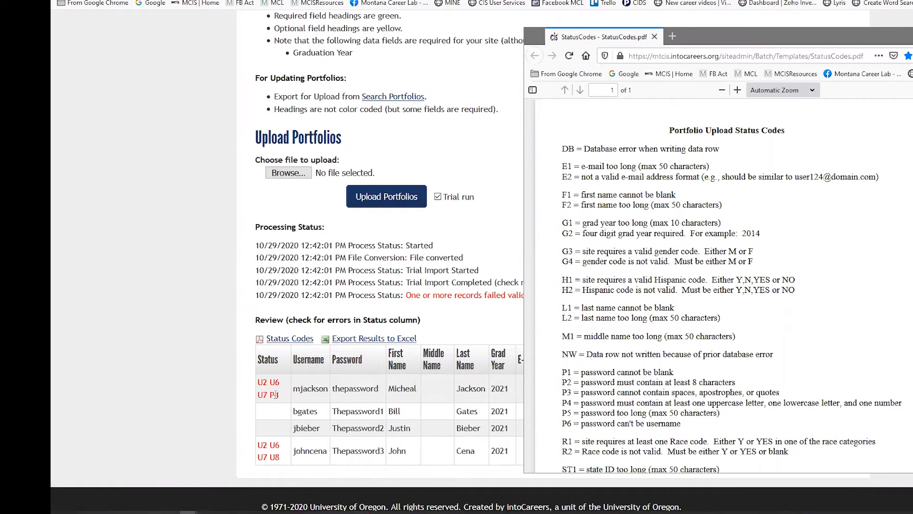
{"action": "scroll", "coordinate": [658, 247], "scroll_direction": "down", "scroll_amount": 3}
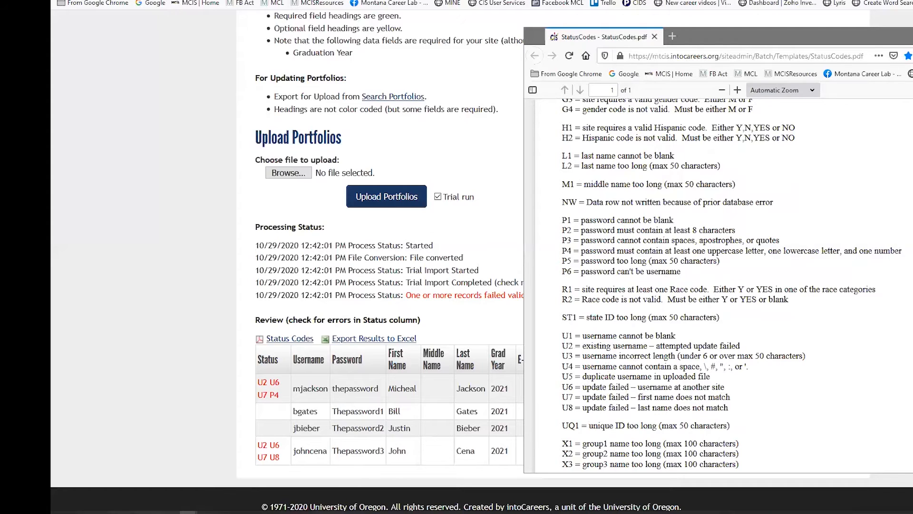
{"action": "left_click", "coordinate": [912, 36]}
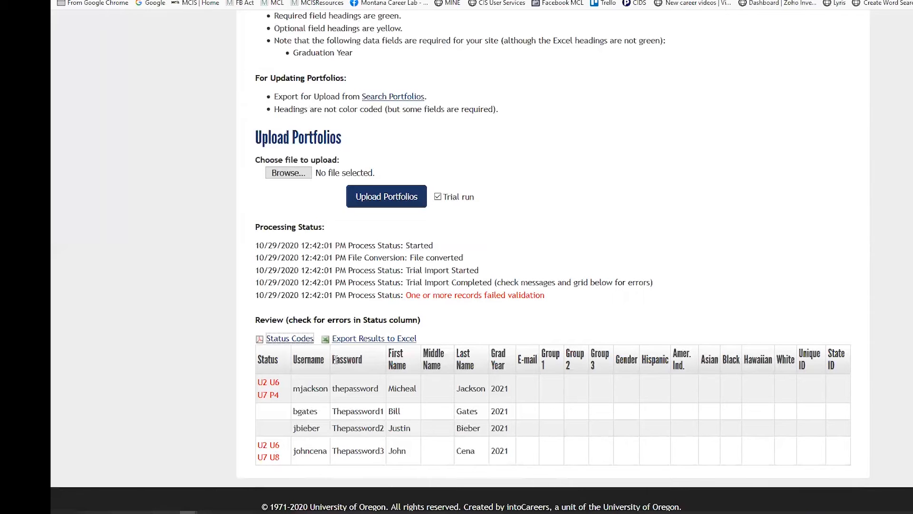
Append 1 to the fourth and first students' usernames to make them unique.
{"action": "left_click", "coordinate": [153, 512]}
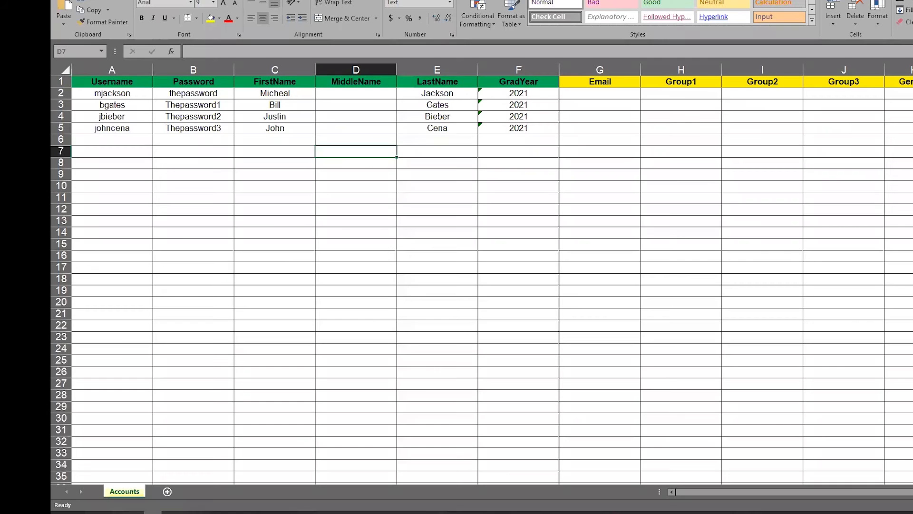
{"action": "left_click", "coordinate": [138, 129]}
{"action": "double_click", "coordinate": [138, 129]}
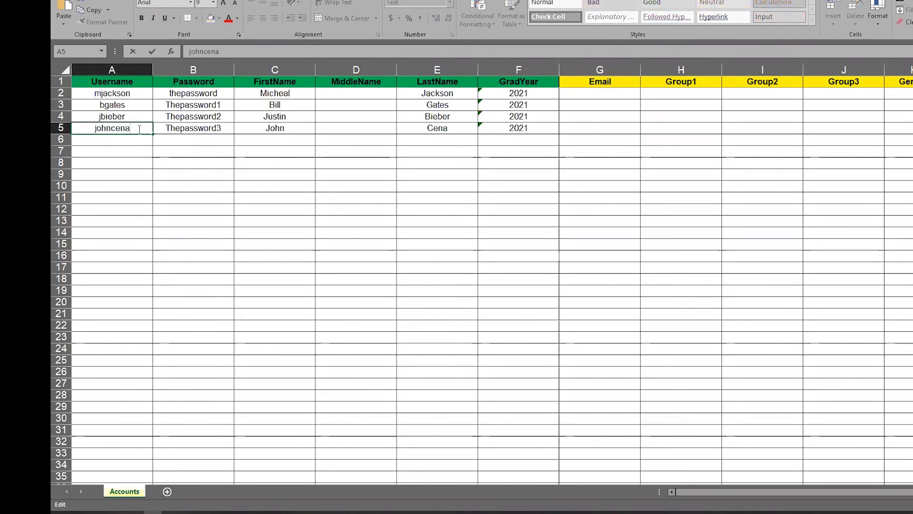
{"action": "type", "text": "1"}
{"action": "left_click", "coordinate": [140, 93]}
{"action": "double_click", "coordinate": [141, 94]}
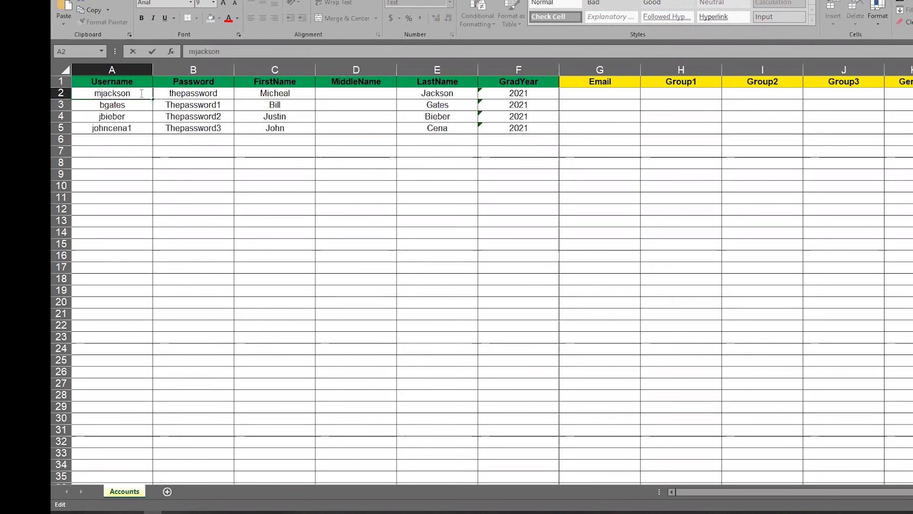
{"action": "type", "text": "1"}
Give the first student's password a capital first letter and a trailing 0.
{"action": "double_click", "coordinate": [172, 93]}
{"action": "key", "text": "BackSpace"}
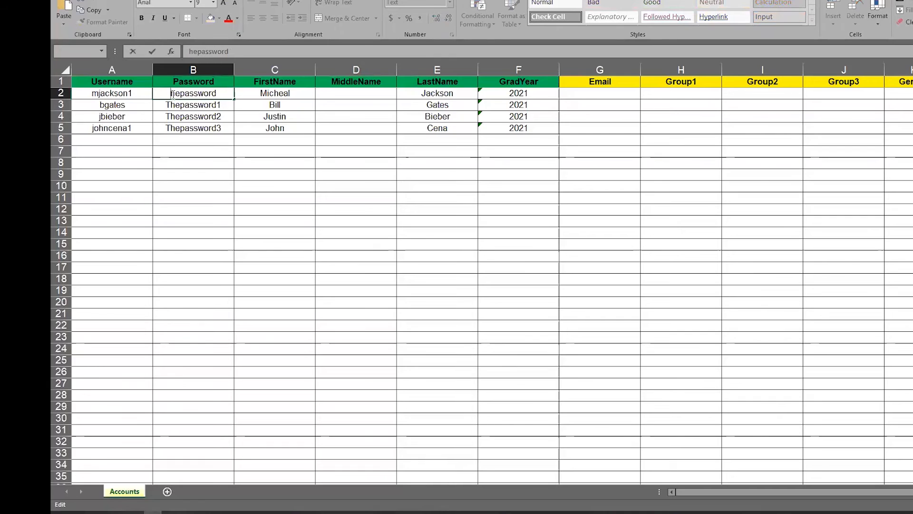
{"action": "type", "text": "T"}
{"action": "left_click", "coordinate": [224, 92]}
{"action": "type", "text": "0"}
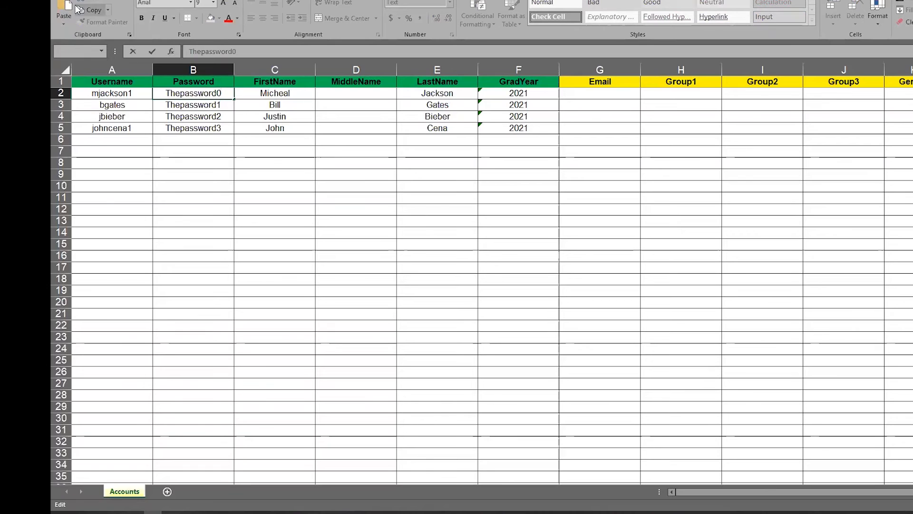
Save the workbook, keeping the Excel 97-2003 format.
{"action": "key", "text": "ctrl+s"}
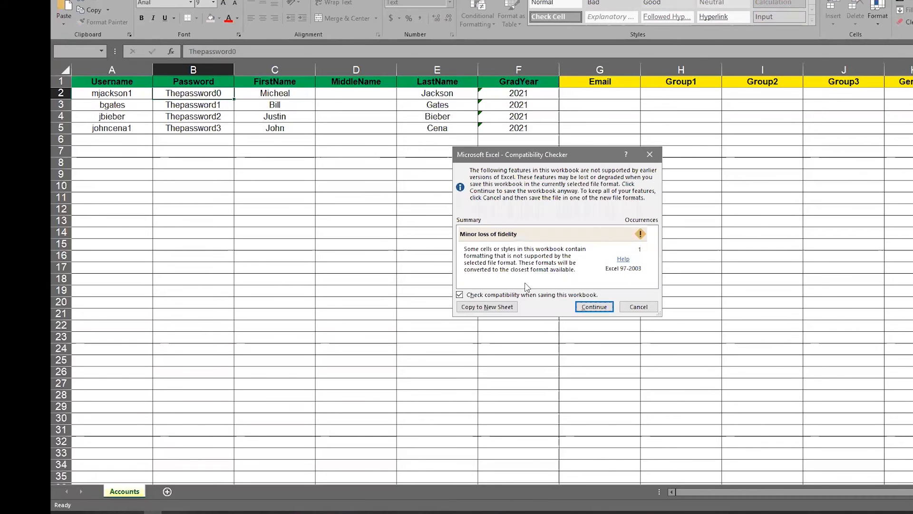
{"action": "left_click", "coordinate": [585, 307]}
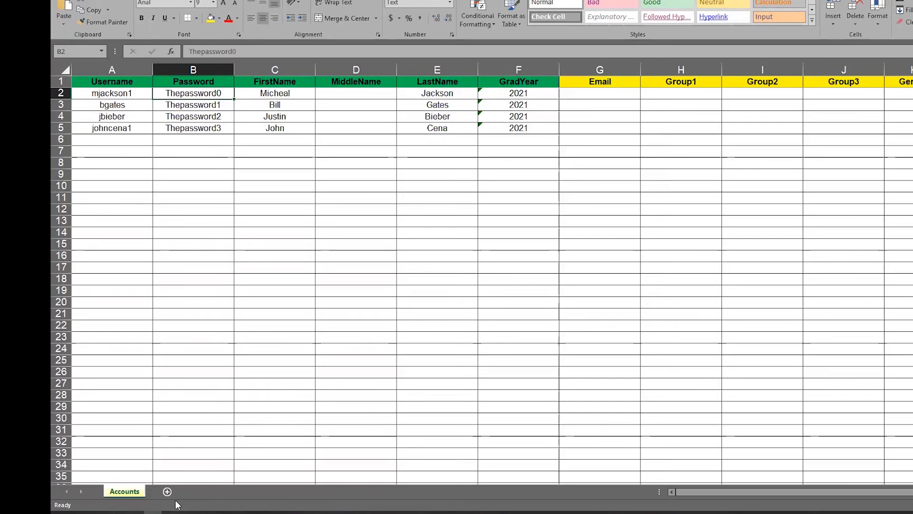
{"action": "left_click", "coordinate": [156, 513]}
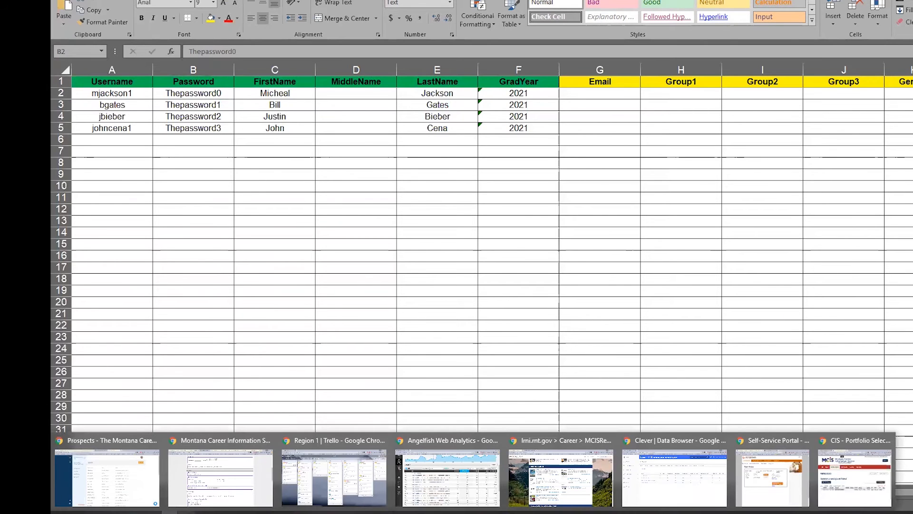
Re-run the trial upload with the corrected 1APresentationMCIS file, Trial run still checked.
{"action": "mouse_move", "coordinate": [188, 513]}
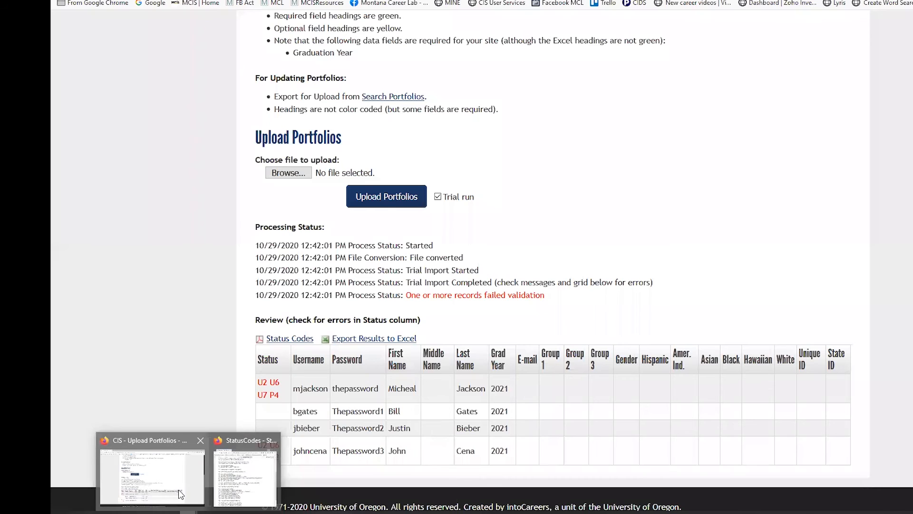
{"action": "left_click", "coordinate": [180, 494]}
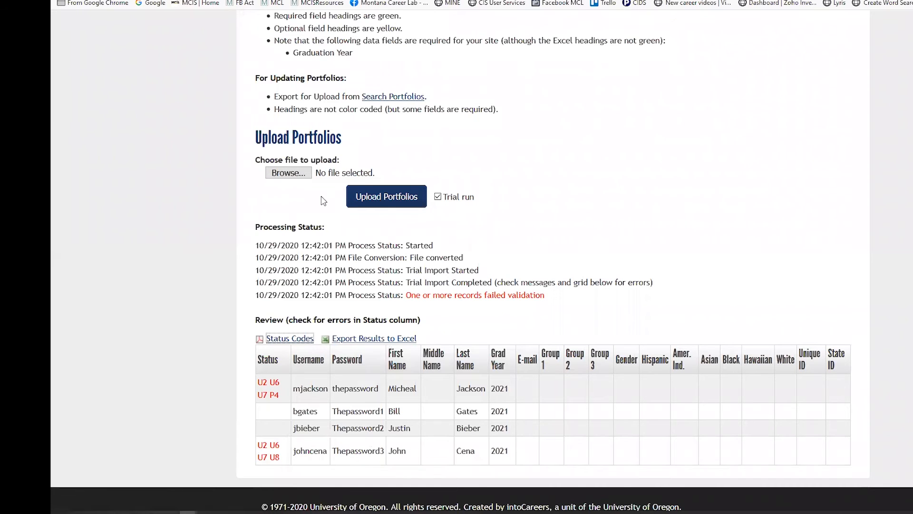
{"action": "left_click", "coordinate": [290, 174]}
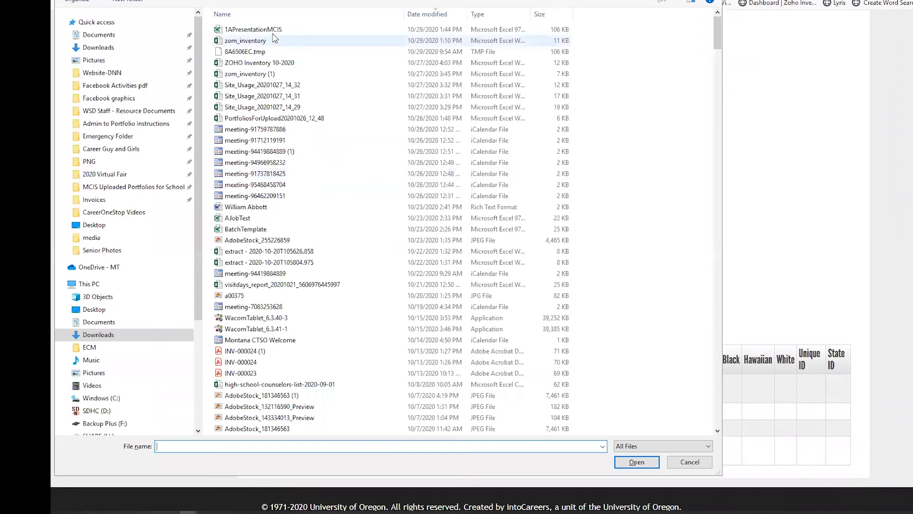
{"action": "left_click", "coordinate": [273, 31]}
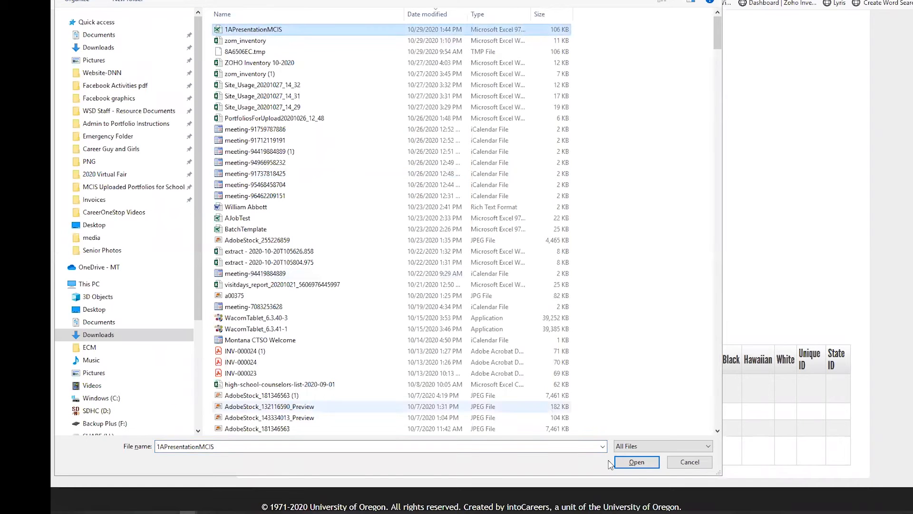
{"action": "left_click", "coordinate": [636, 462]}
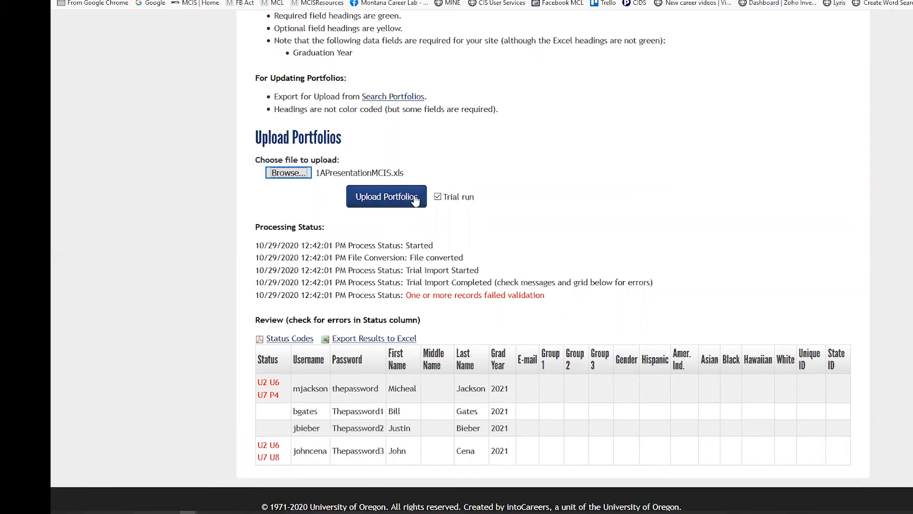
{"action": "left_click", "coordinate": [393, 199]}
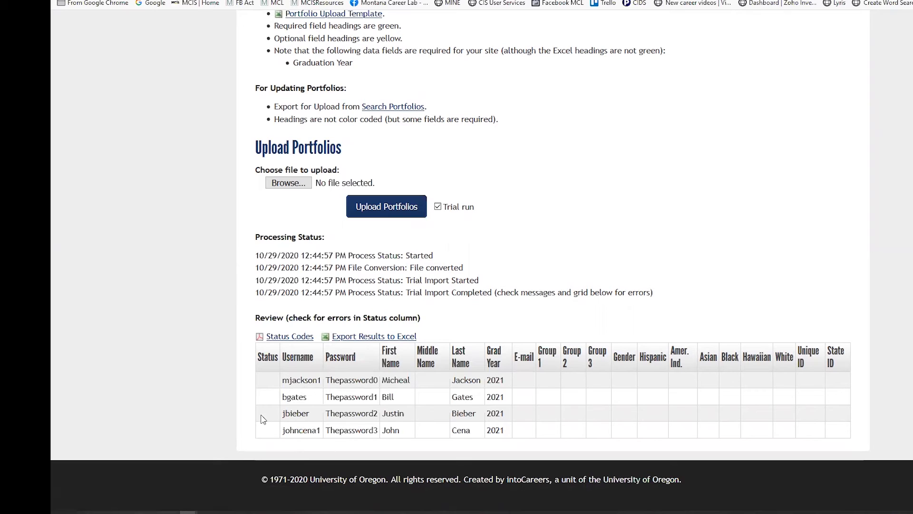
Untick Trial run and upload 1APresentationMCIS.xls, adding all four student accounts.
{"action": "left_click", "coordinate": [438, 208]}
{"action": "left_click", "coordinate": [300, 182]}
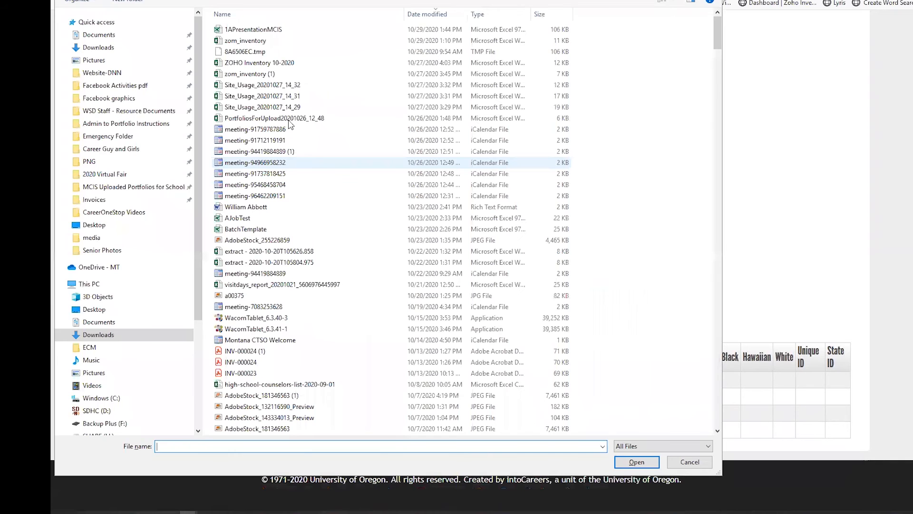
{"action": "left_click", "coordinate": [266, 31]}
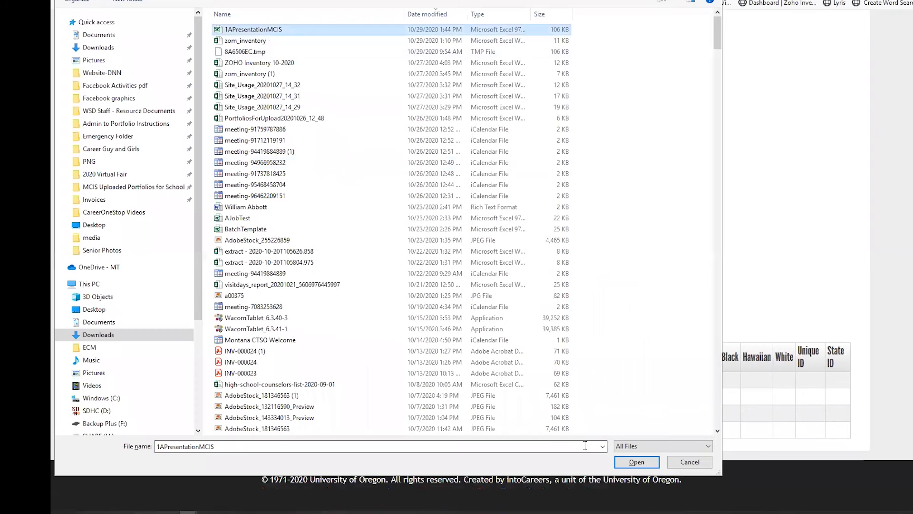
{"action": "left_click", "coordinate": [649, 465]}
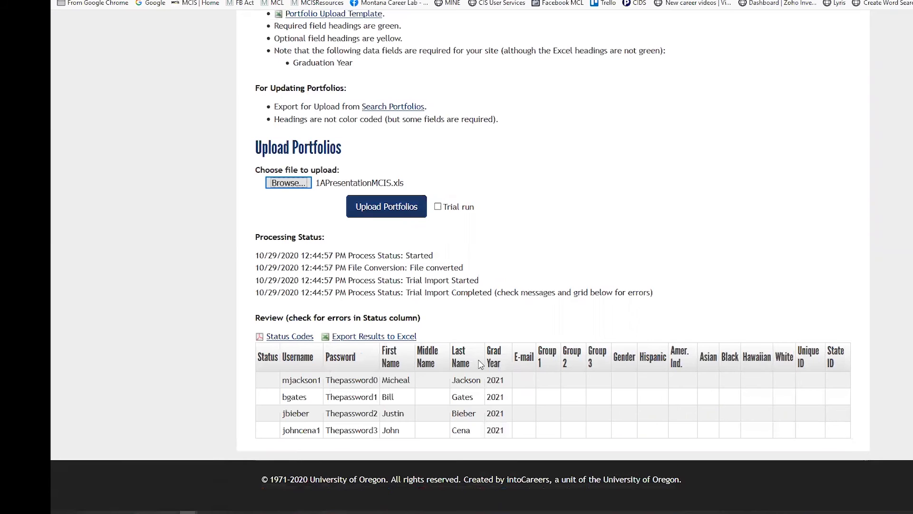
{"action": "left_click", "coordinate": [394, 210]}
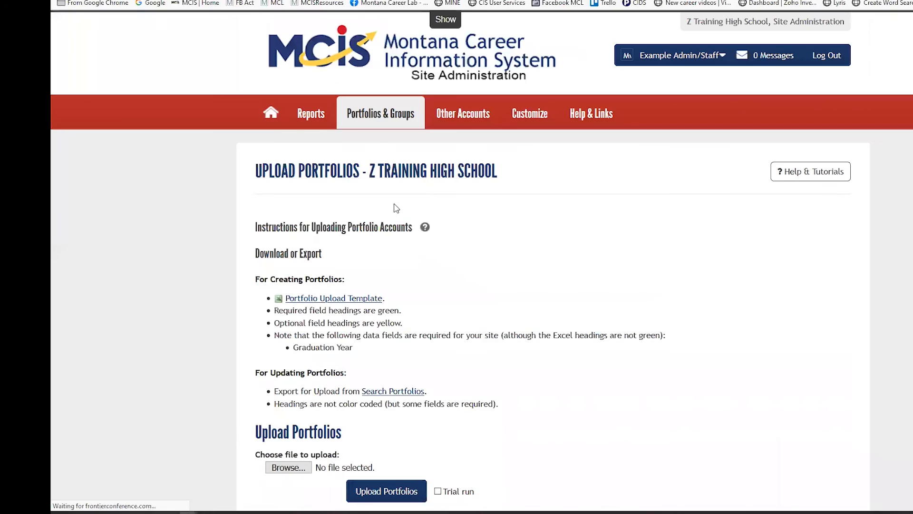
{"action": "scroll", "coordinate": [481, 212], "scroll_direction": "down", "scroll_amount": 1}
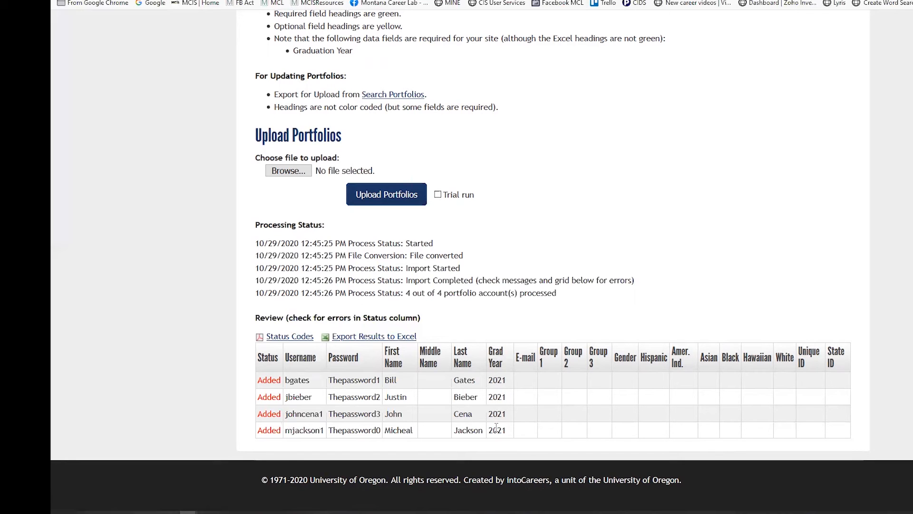
{"action": "scroll", "coordinate": [507, 313], "scroll_direction": "up", "scroll_amount": 3}
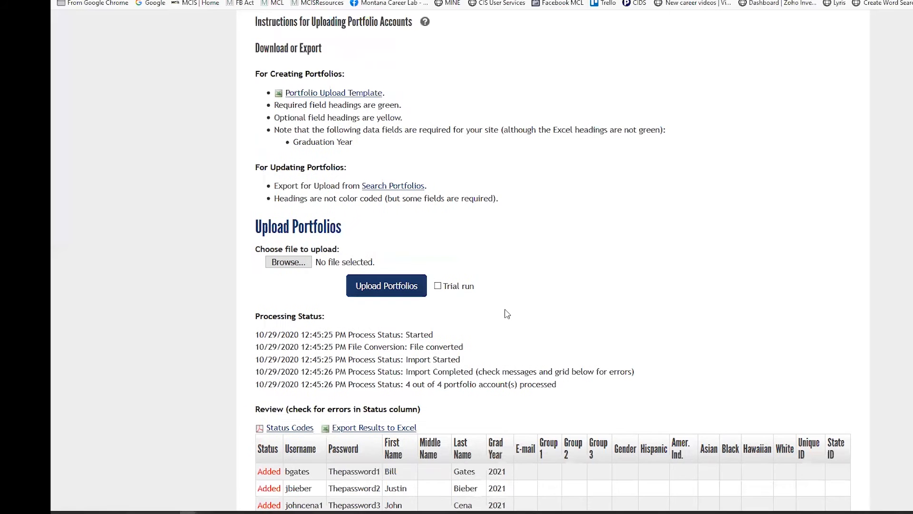
{"action": "scroll", "coordinate": [507, 313], "scroll_direction": "up", "scroll_amount": 3}
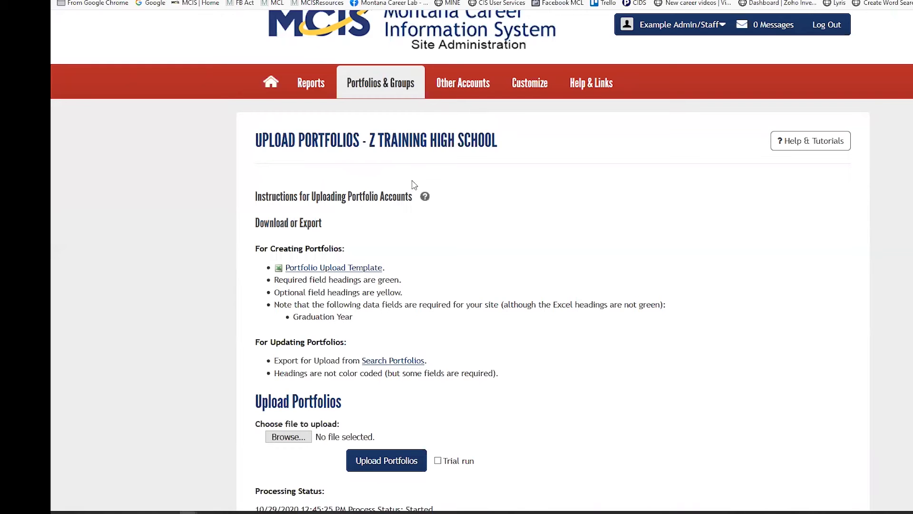
Search portfolios by Graduation Year 2021 for transfer and select all four listed portfolios.
{"action": "mouse_move", "coordinate": [394, 94]}
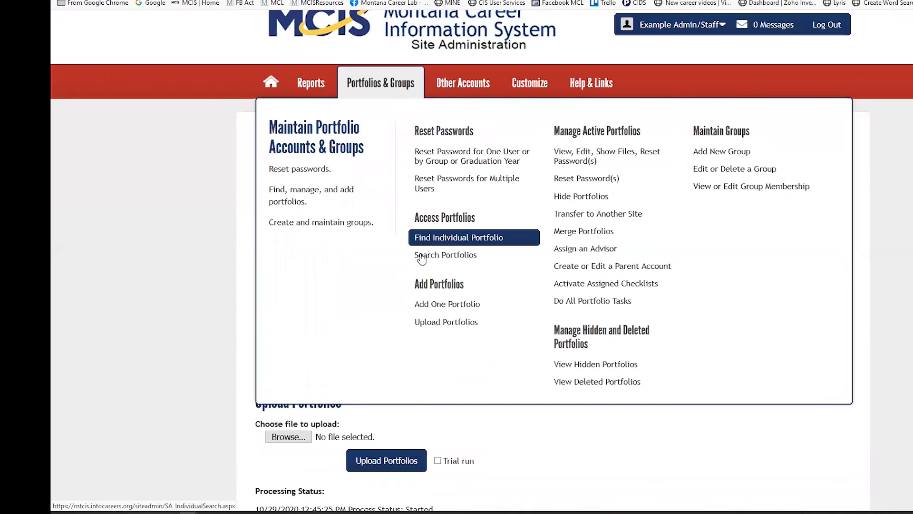
{"action": "left_click", "coordinate": [423, 257]}
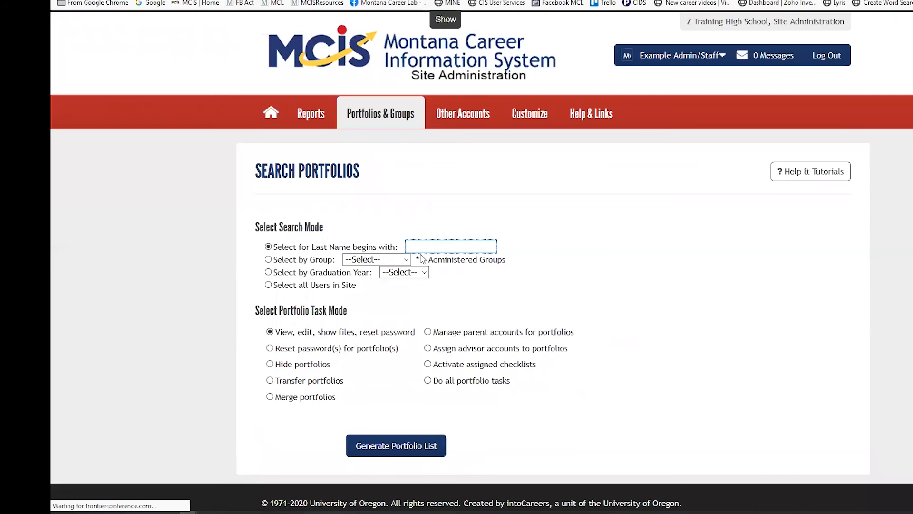
{"action": "left_click", "coordinate": [268, 272]}
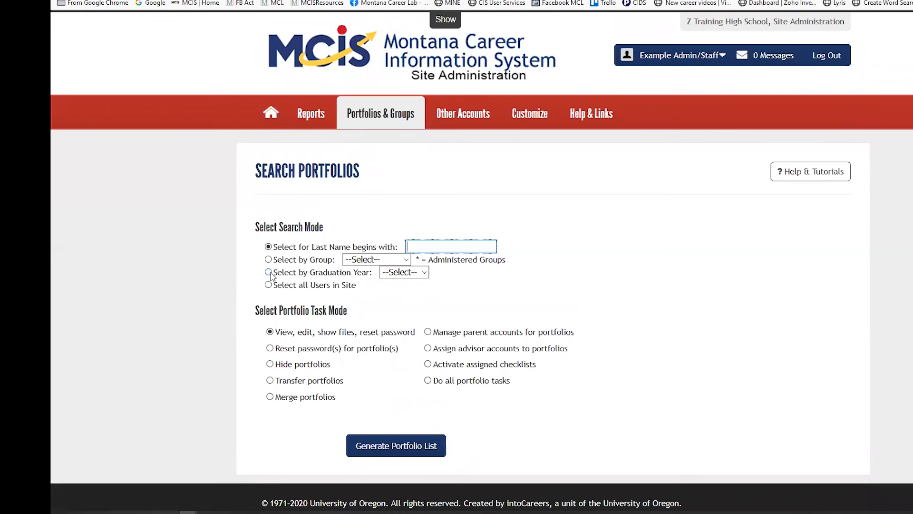
{"action": "left_click", "coordinate": [425, 275]}
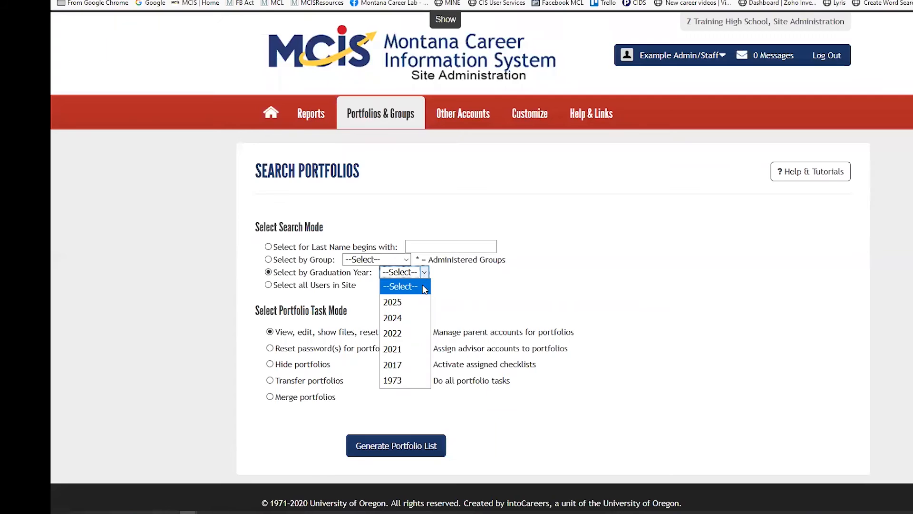
{"action": "left_click", "coordinate": [409, 349]}
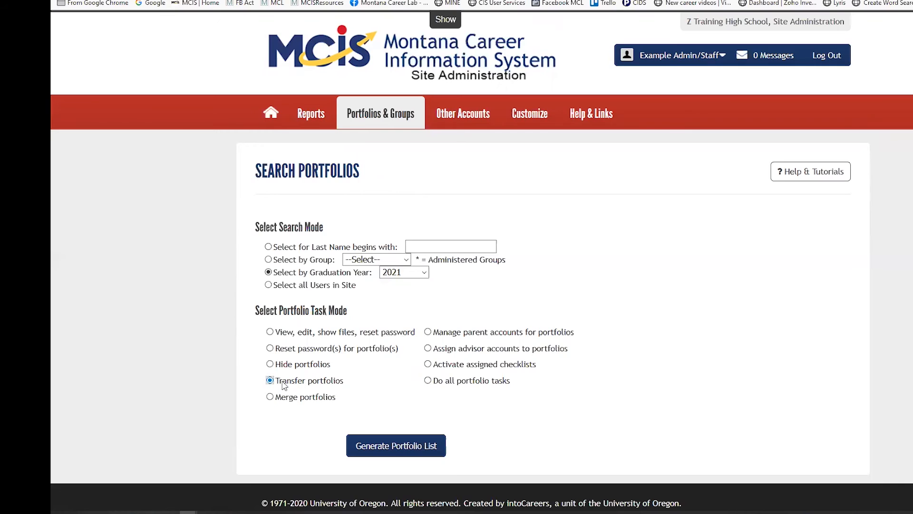
{"action": "left_click", "coordinate": [380, 452]}
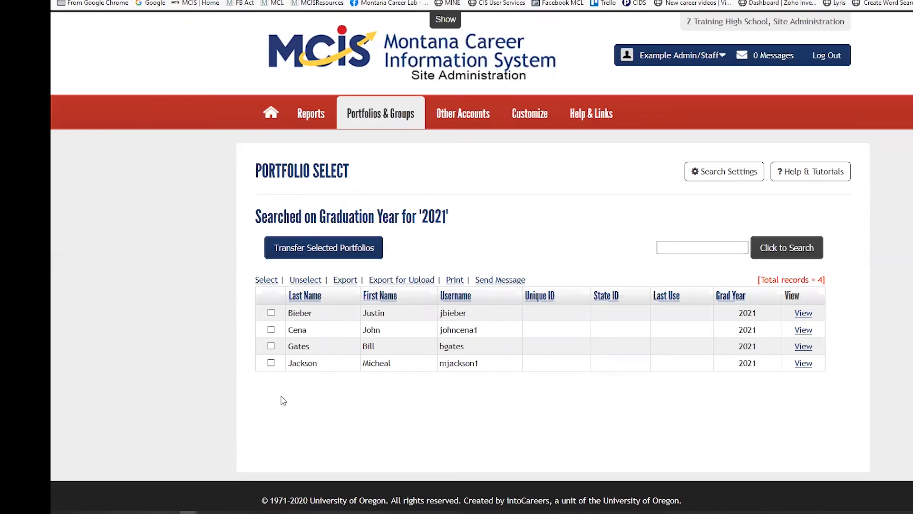
{"action": "left_click", "coordinate": [265, 281]}
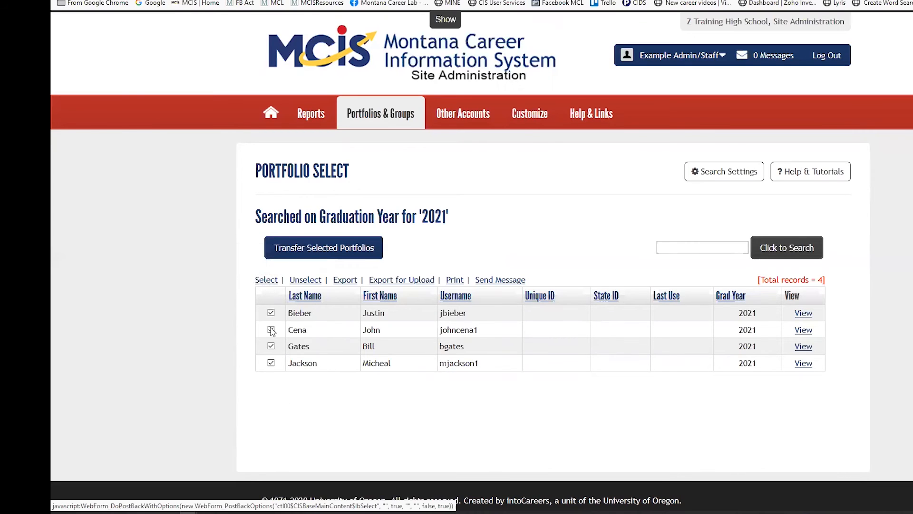
Transfer the four 2021 portfolios from Z Training High School to MT Zip using that site's username and password.
{"action": "left_click", "coordinate": [321, 254]}
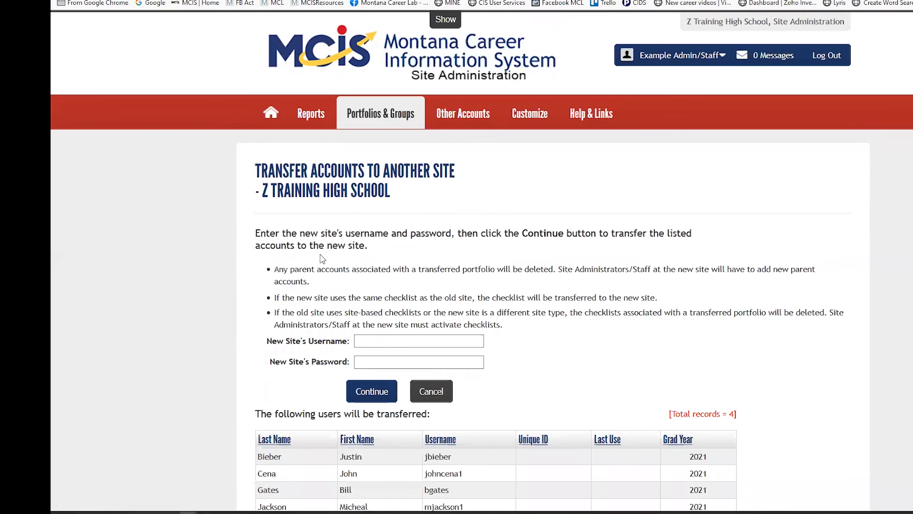
{"action": "left_click", "coordinate": [370, 342]}
{"action": "left_click", "coordinate": [369, 343]}
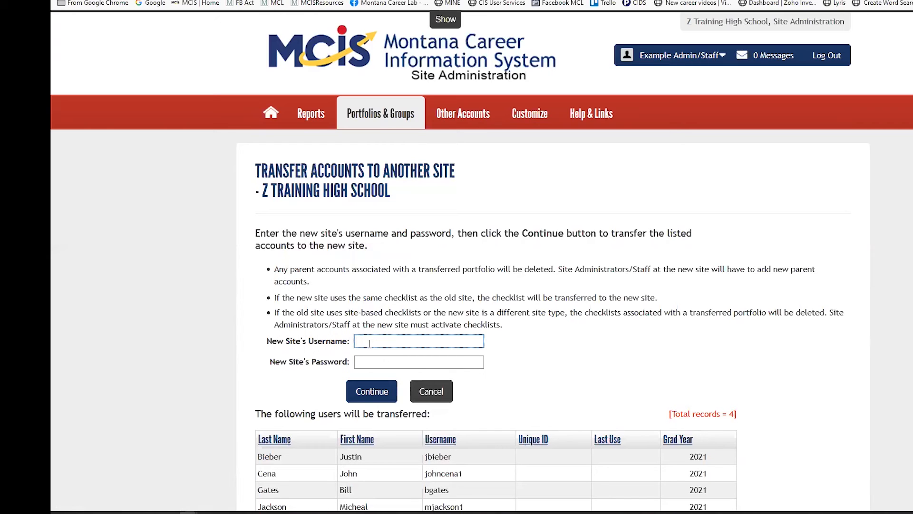
{"action": "type", "text": "mtzip"}
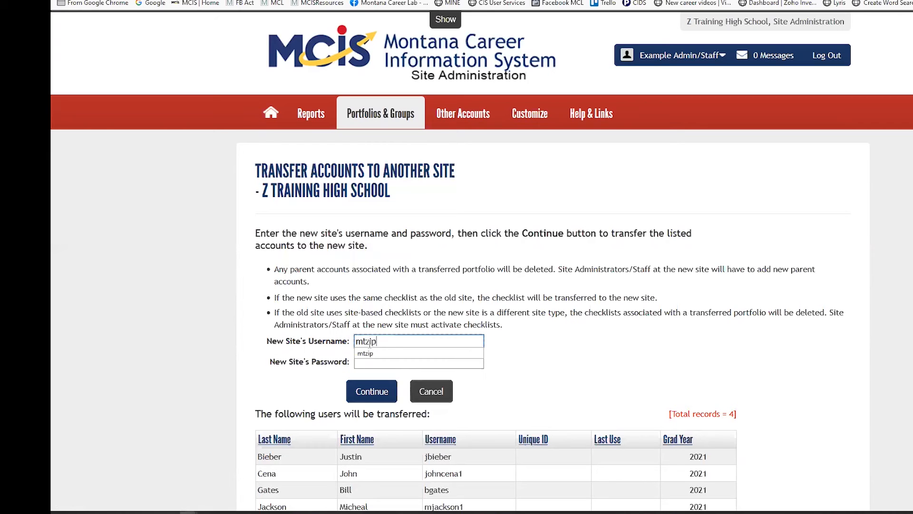
{"action": "left_click", "coordinate": [371, 353]}
{"action": "left_click", "coordinate": [370, 364]}
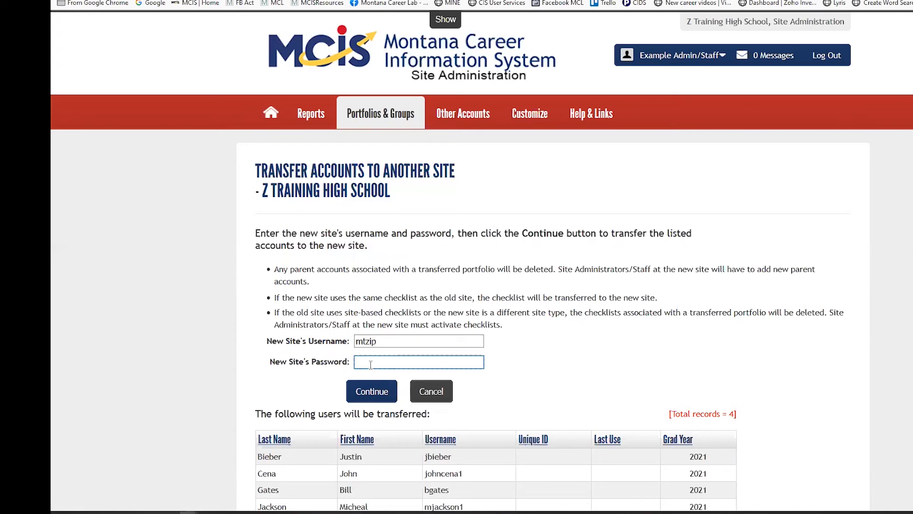
{"action": "type", "text": "M"}
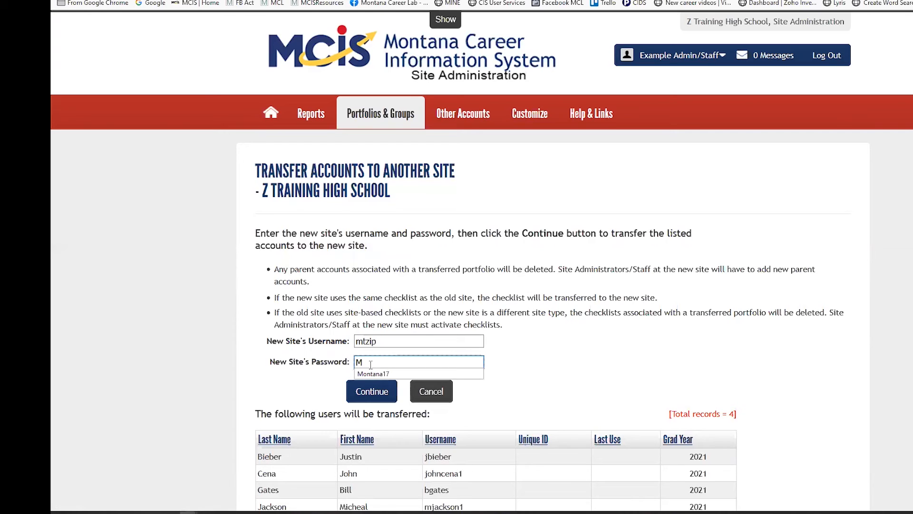
{"action": "type", "text": "o"}
{"action": "left_click", "coordinate": [370, 373]}
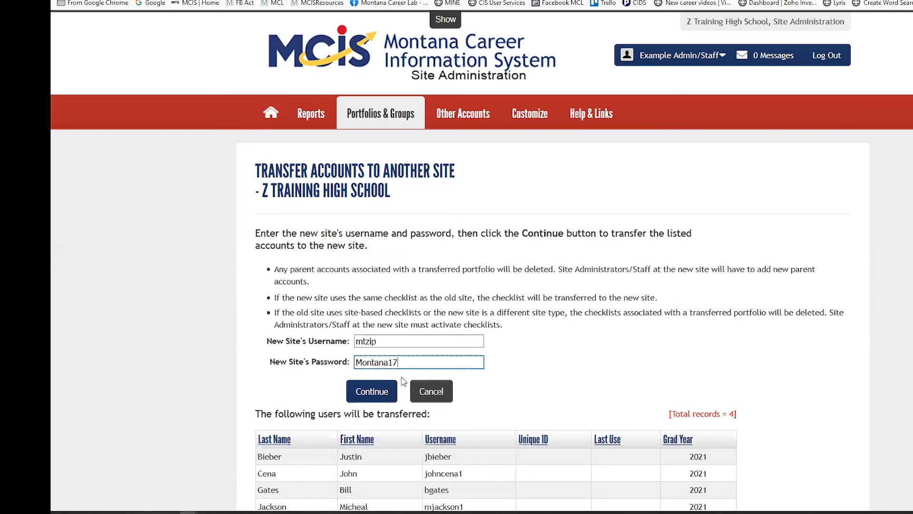
{"action": "left_click", "coordinate": [373, 395]}
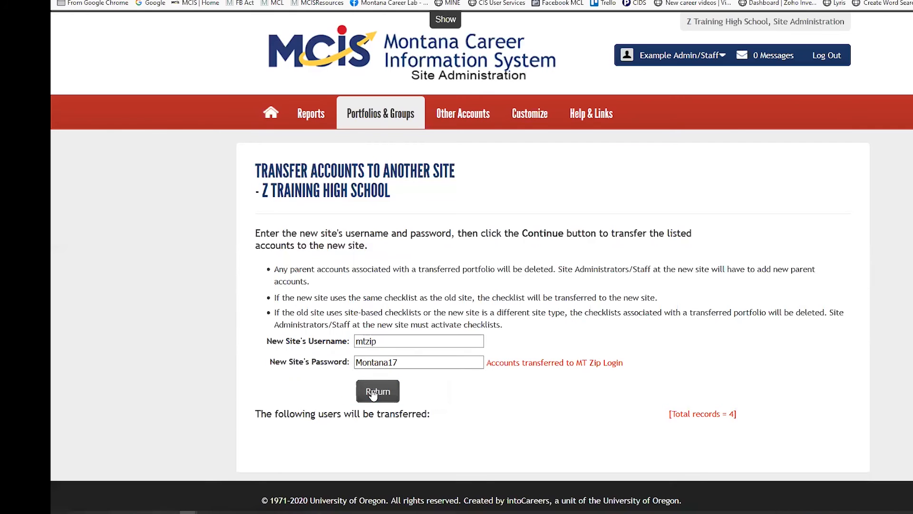